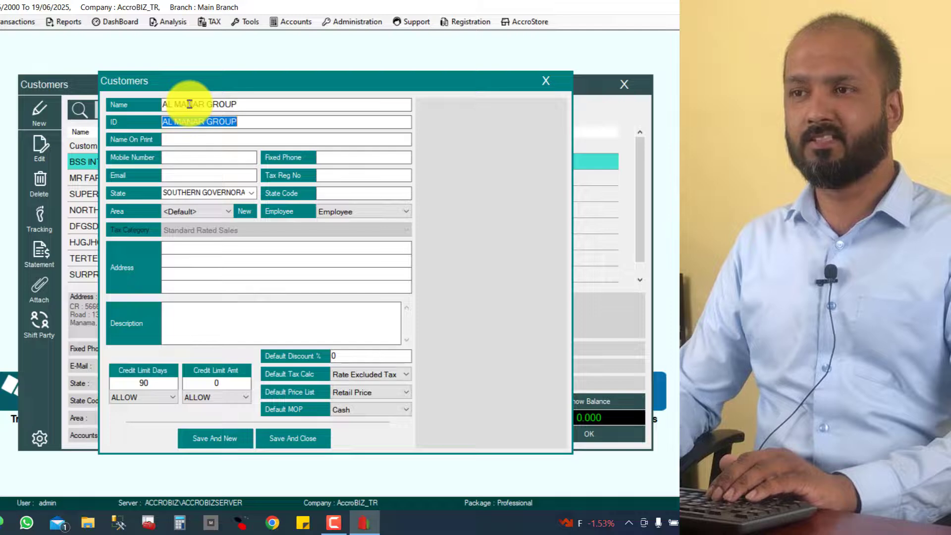
- Fill in the print name and mobile number, then enter the customer's e-mail address in lowercase
key("Tab")
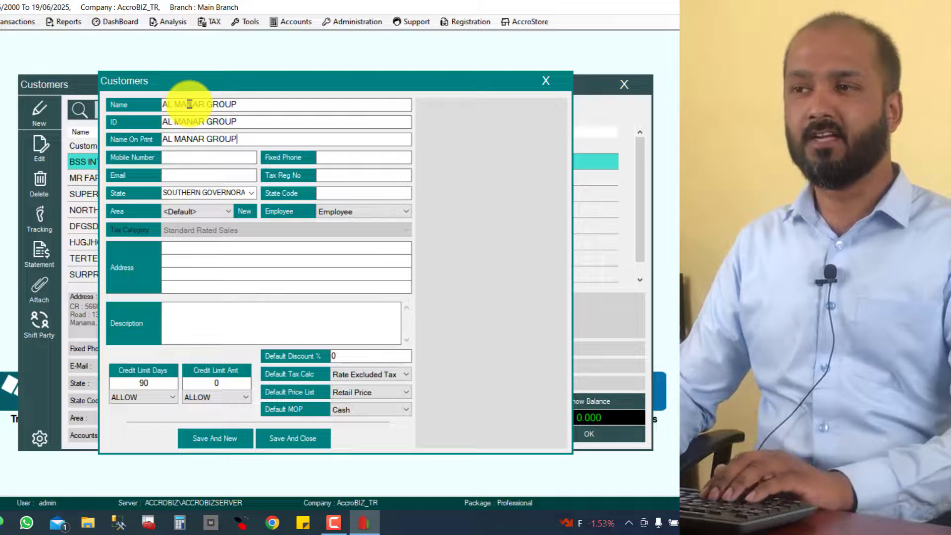
key("Tab")
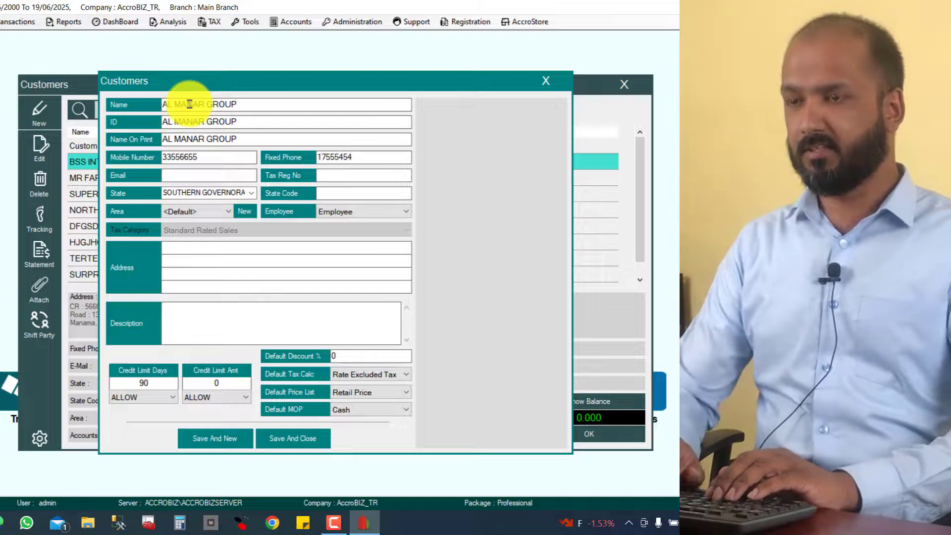
key("Caps_Lock")
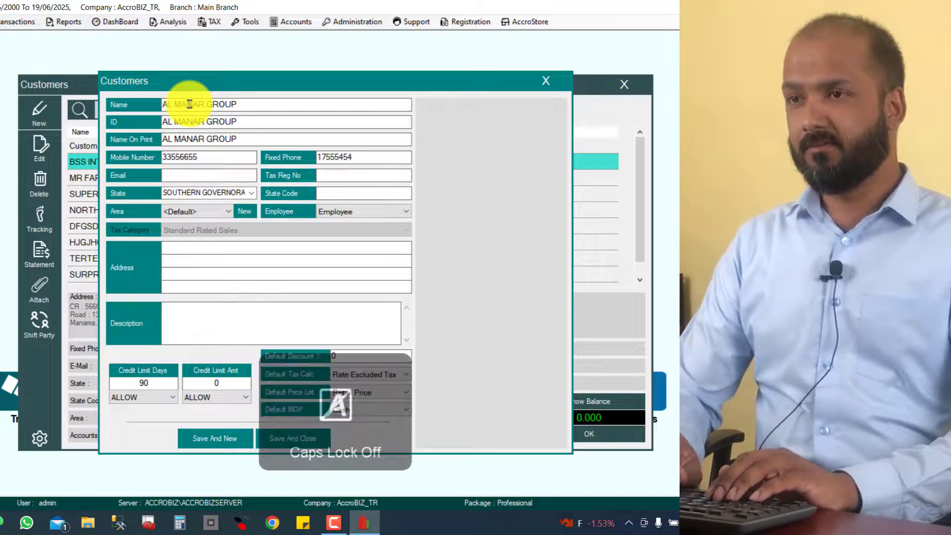
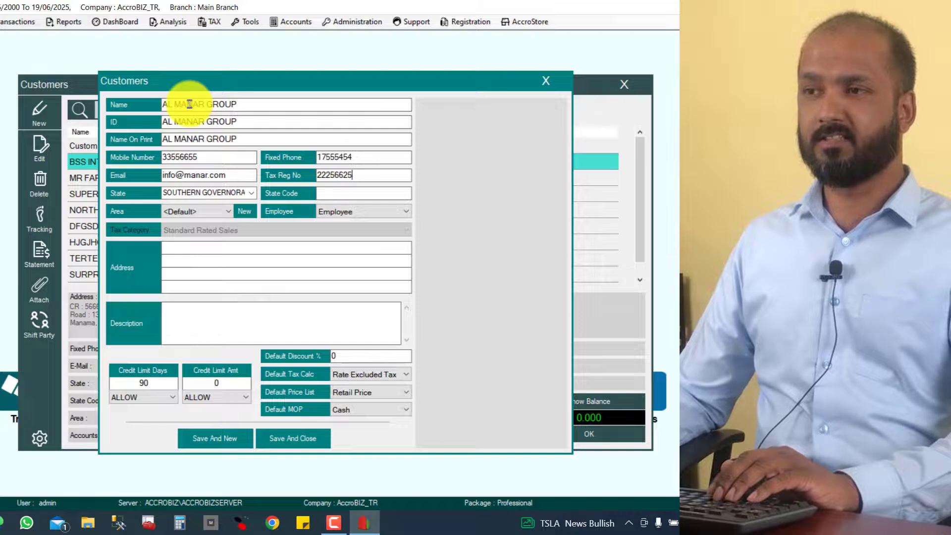
- Keep Southern Governorate as the state and the default area
left_click(255, 195)
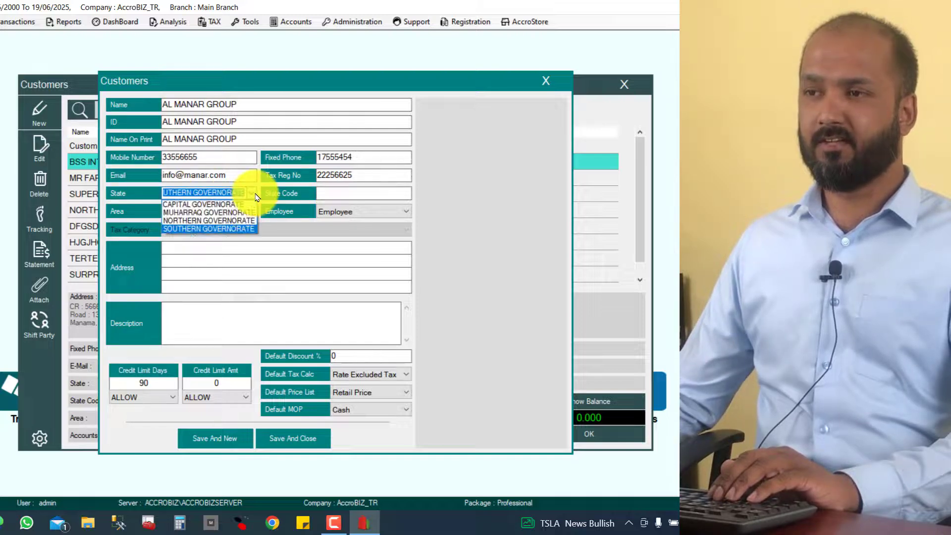
left_click(229, 229)
left_click(348, 193)
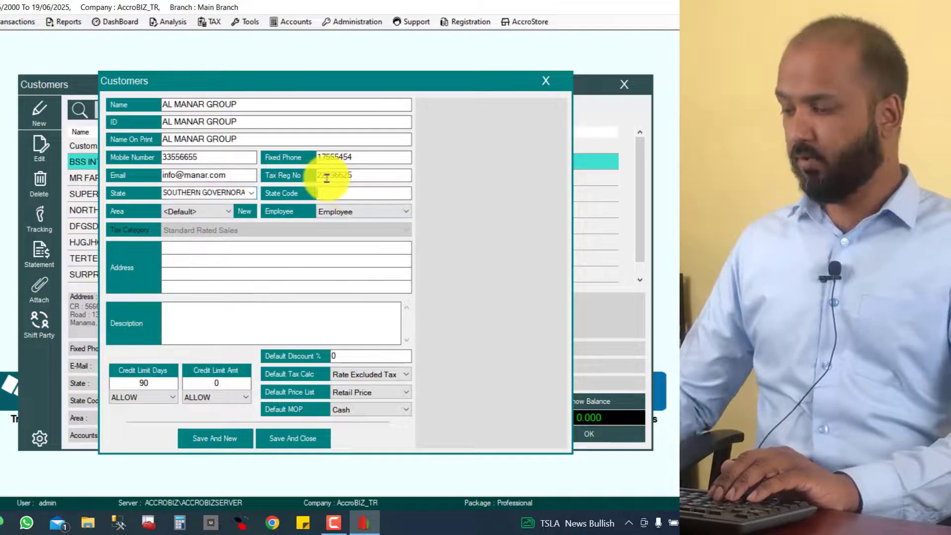
left_click(203, 217)
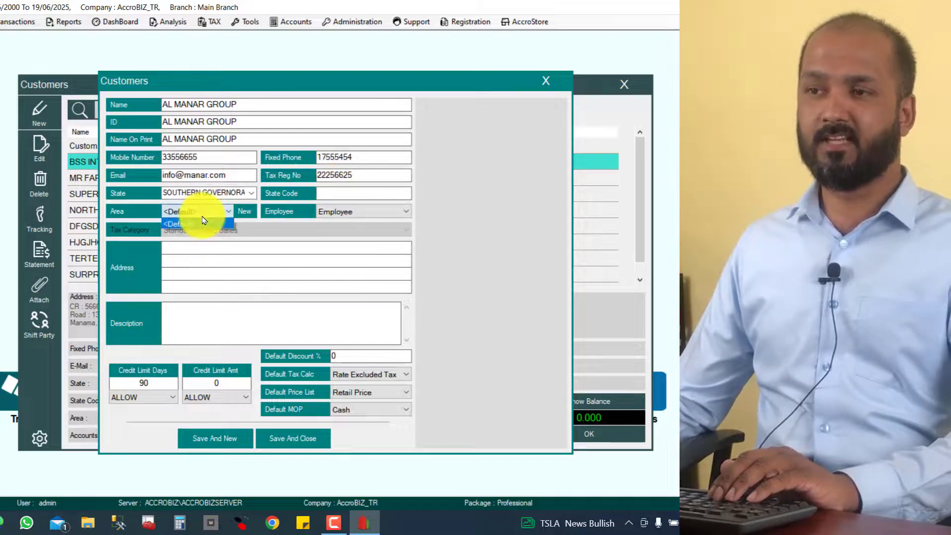
left_click(206, 221)
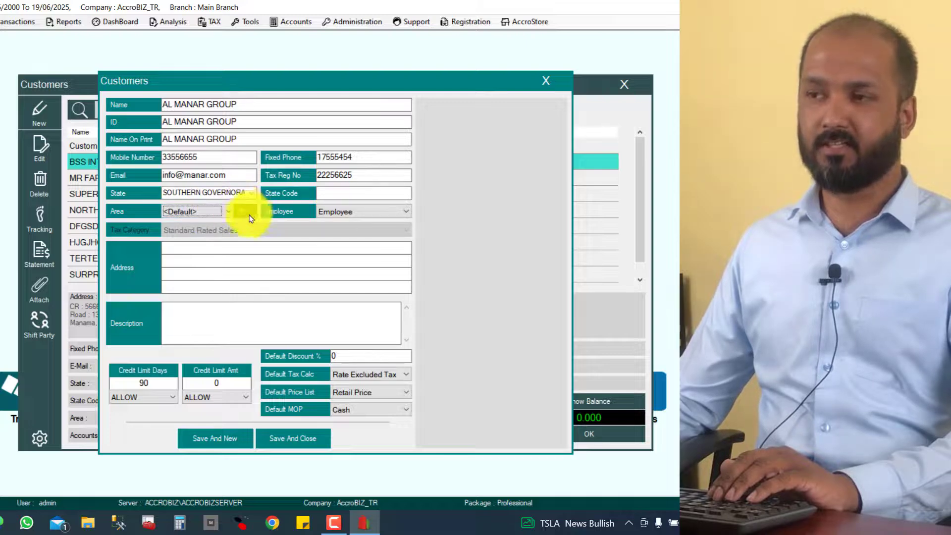
- Assign the first listed employee to the customer
left_click(369, 213)
left_click(347, 212)
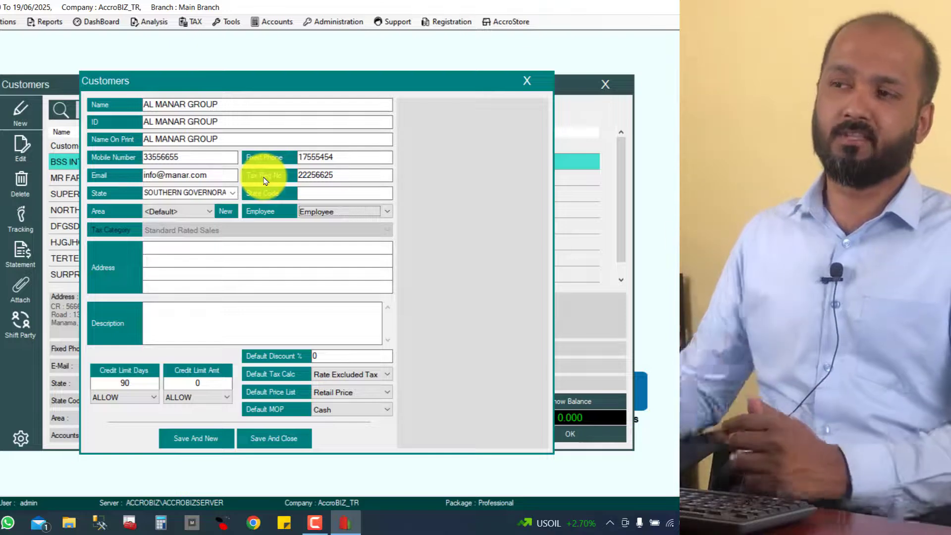
left_click(319, 212)
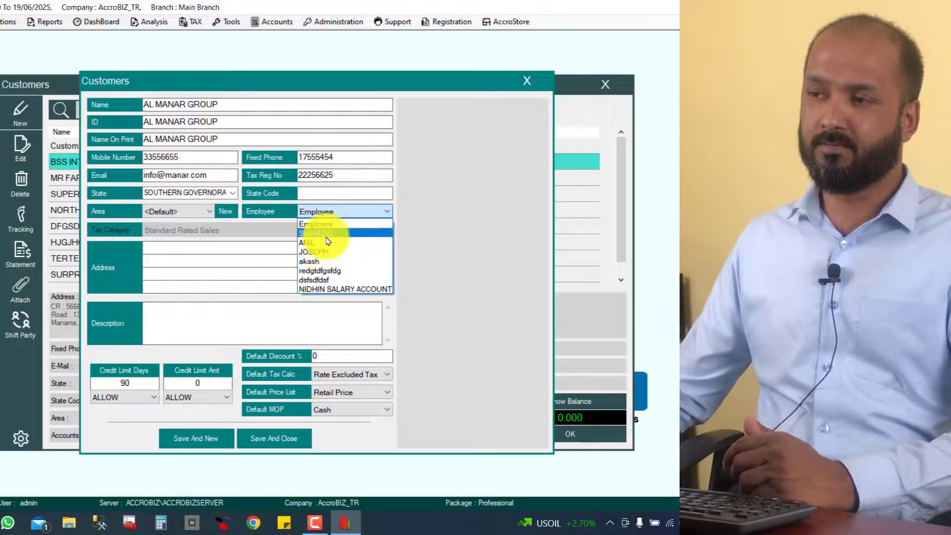
left_click(331, 234)
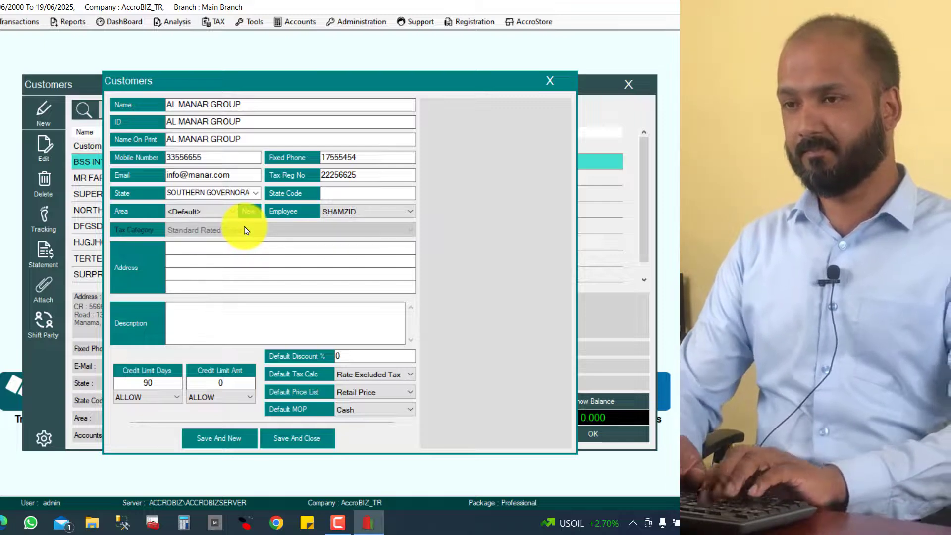
key("Caps_Lock")
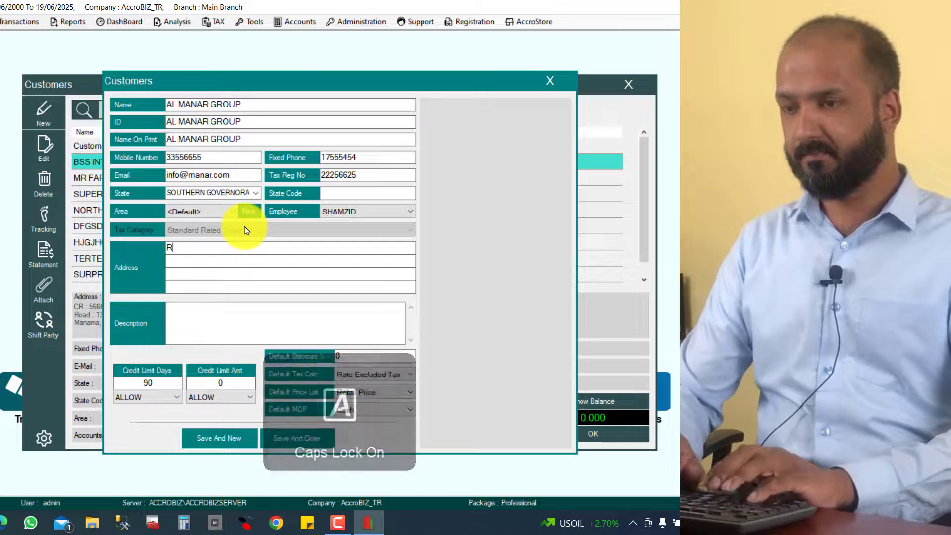
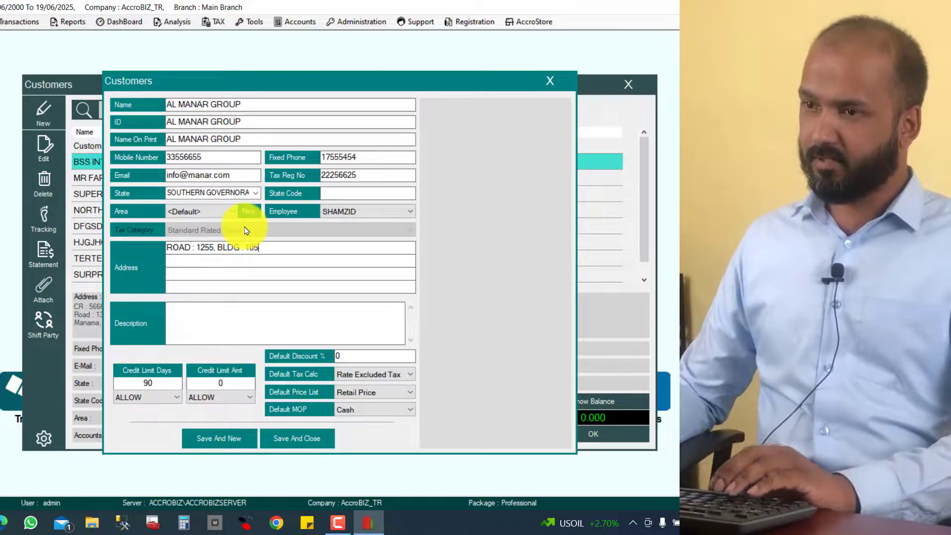
key("Return")
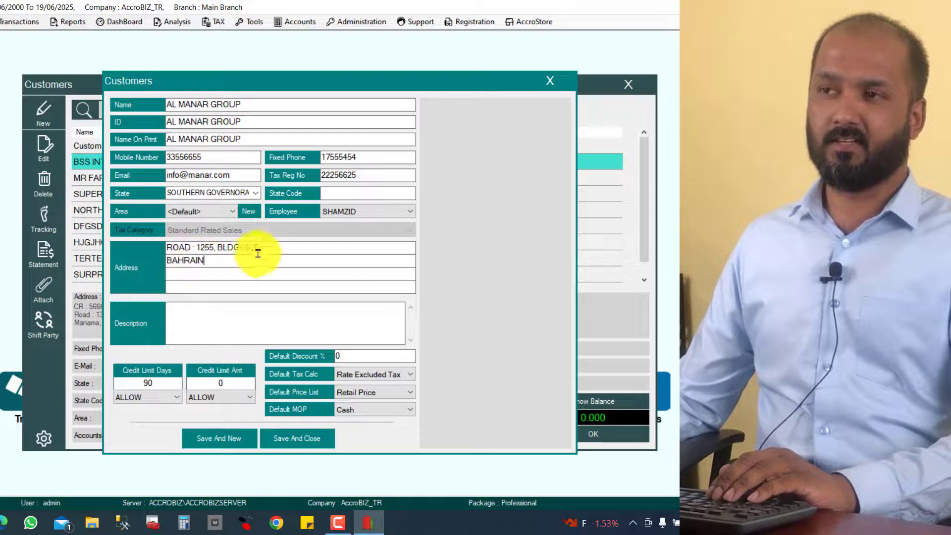
left_click_drag(276, 247, 127, 255)
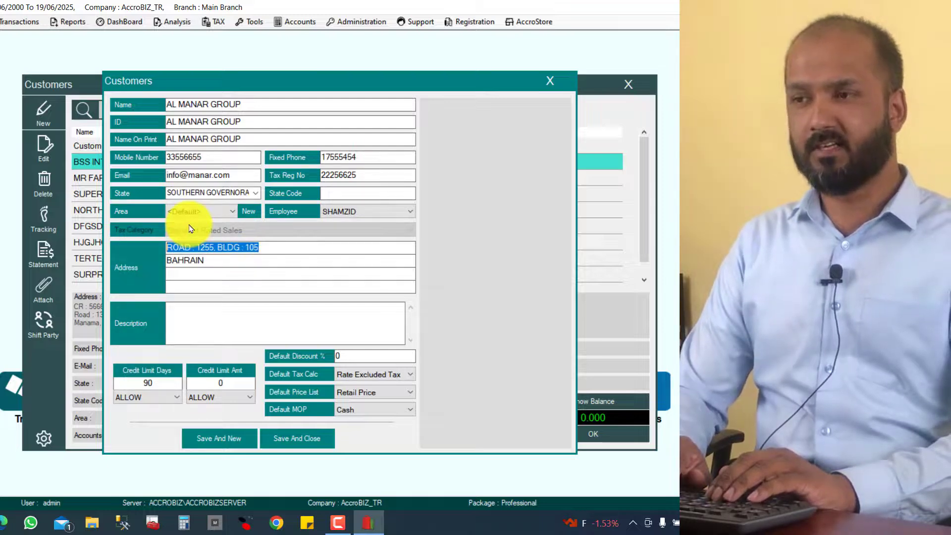
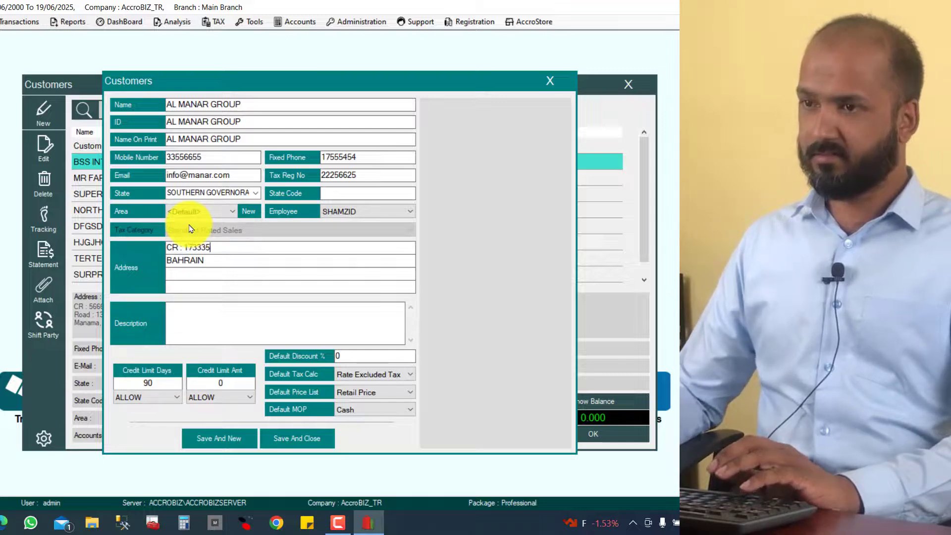
left_click_drag(230, 264, 84, 254)
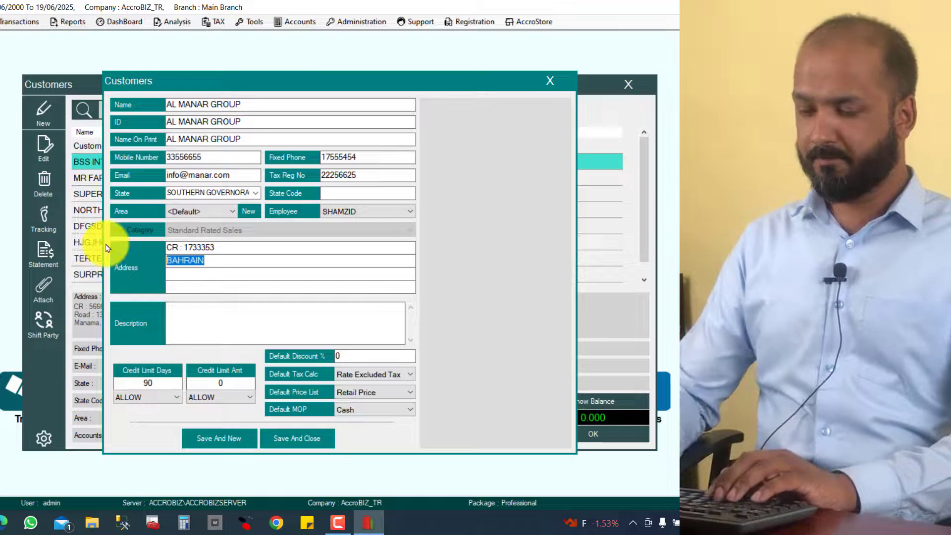
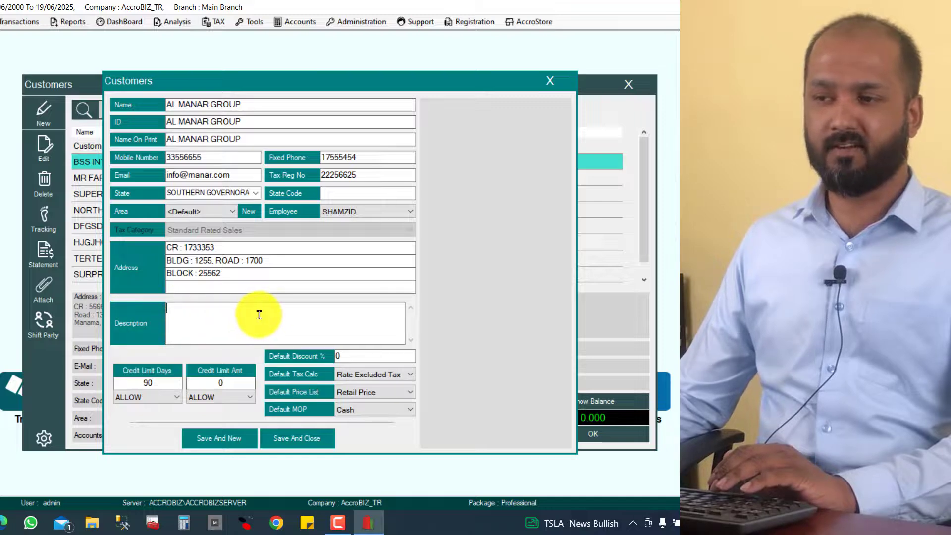
- Set Credit Limit Days to 90 and Credit Limit Amt to 5000, both set to BLOCK
double_click(135, 384)
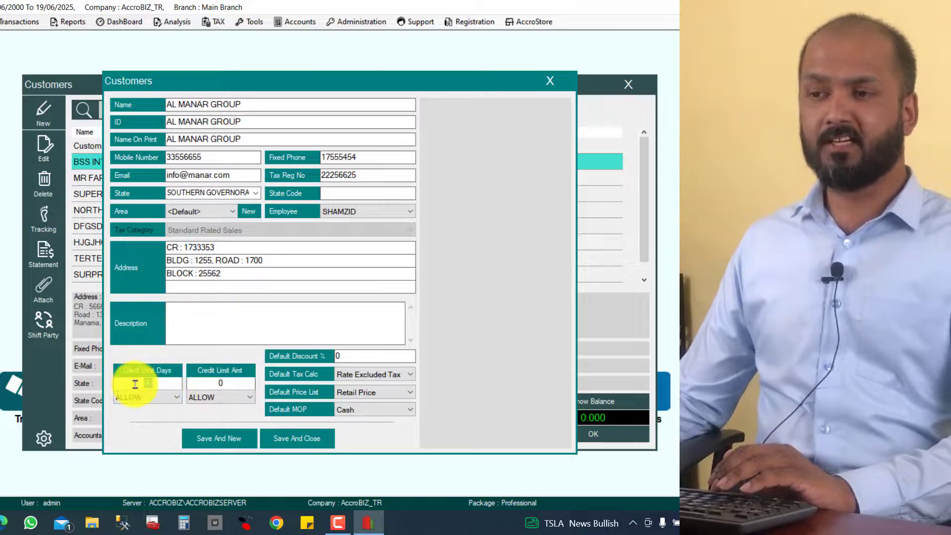
key("BackSpace")
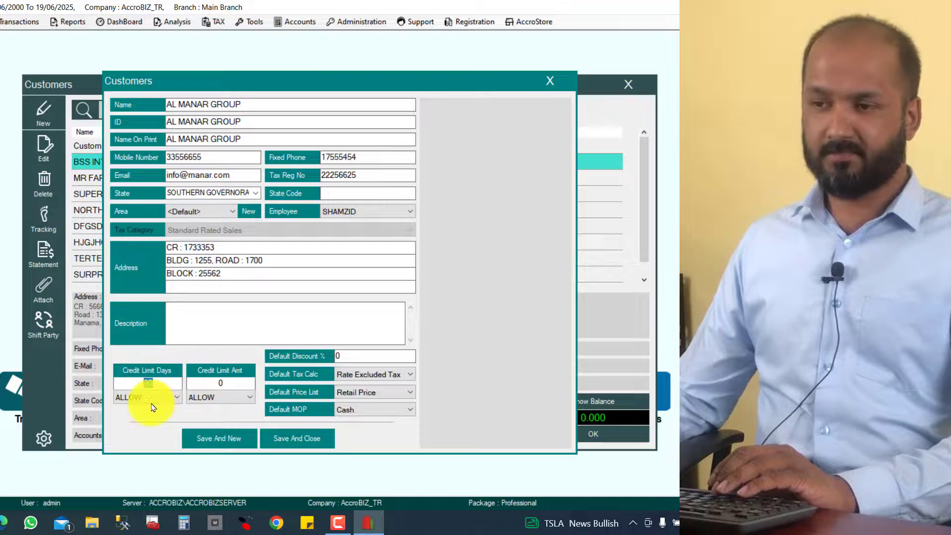
left_click(132, 418)
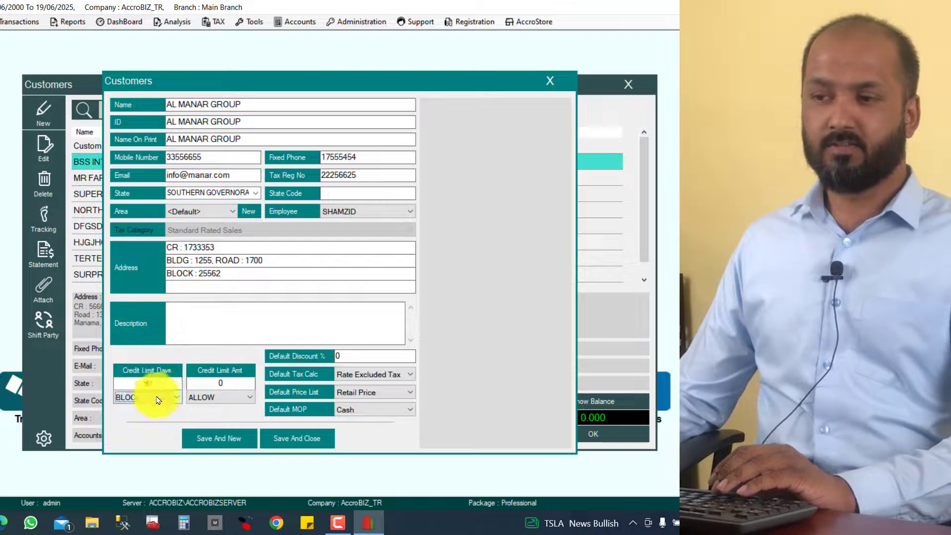
left_click(147, 379)
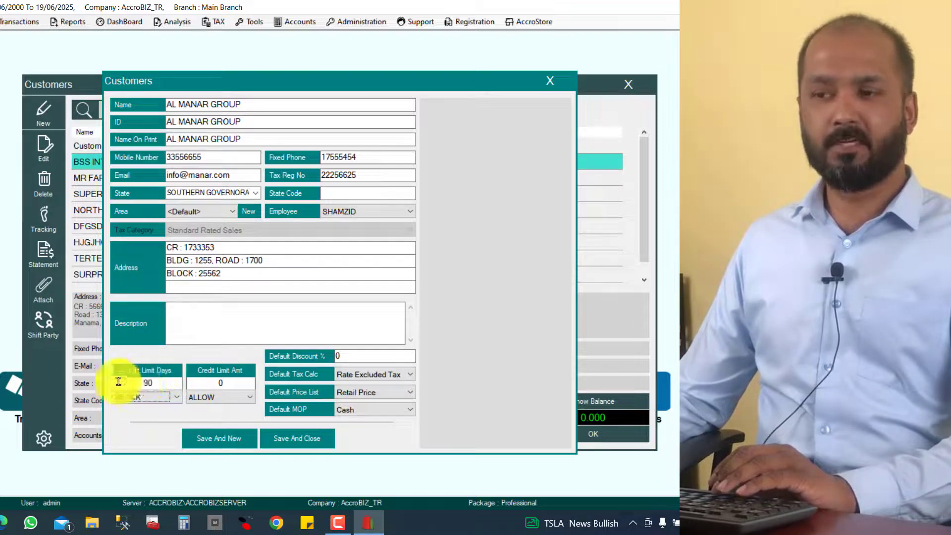
type("90")
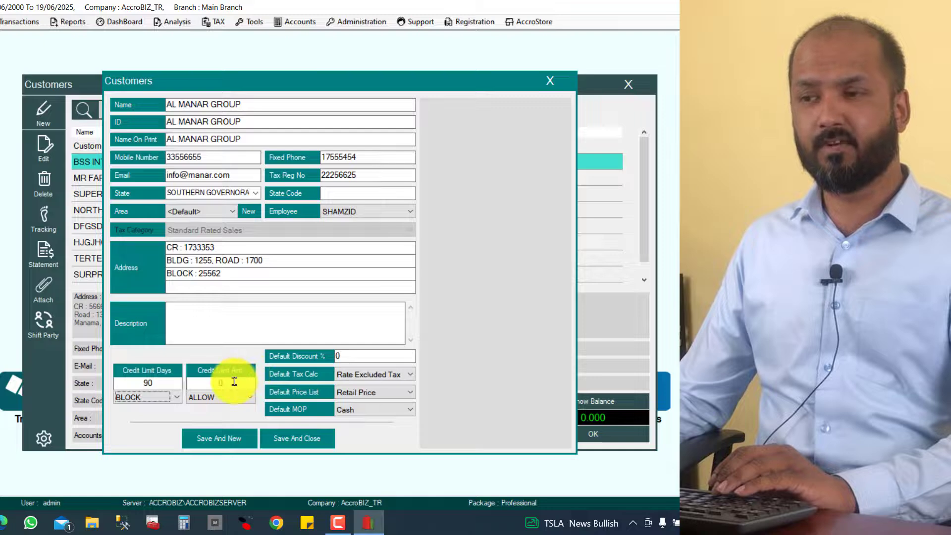
key("Tab")
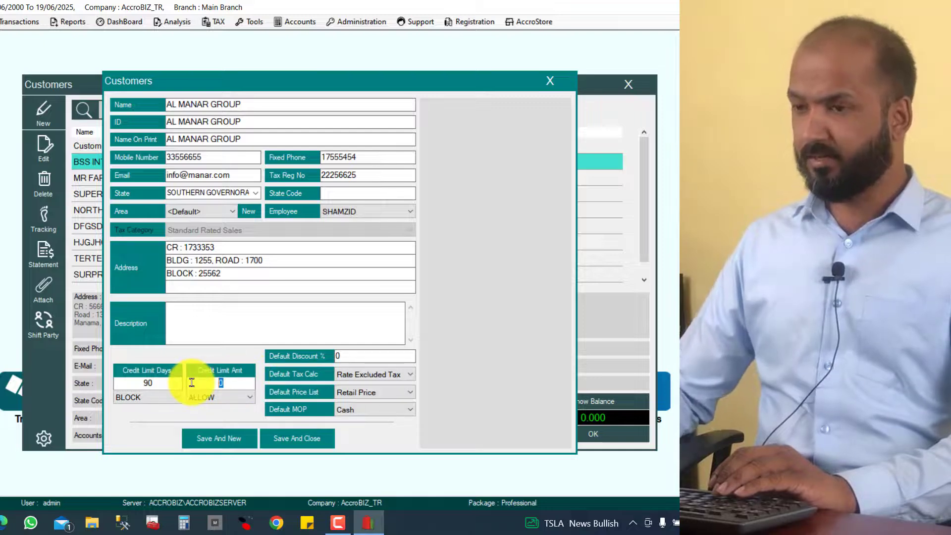
type("5000")
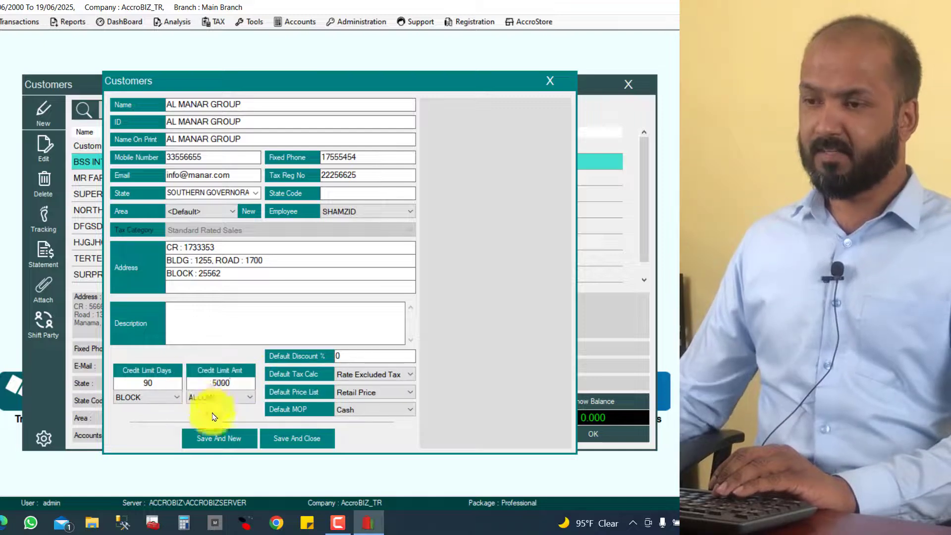
left_click(212, 397)
left_click(207, 419)
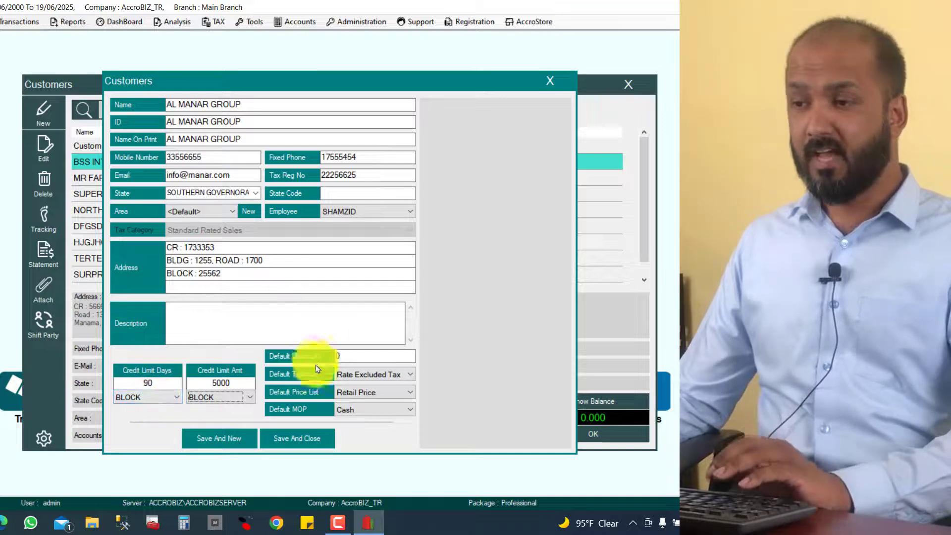
- Keep Rate Excluded Tax as tax calculation and Retail Price as the default price list
left_click(365, 355)
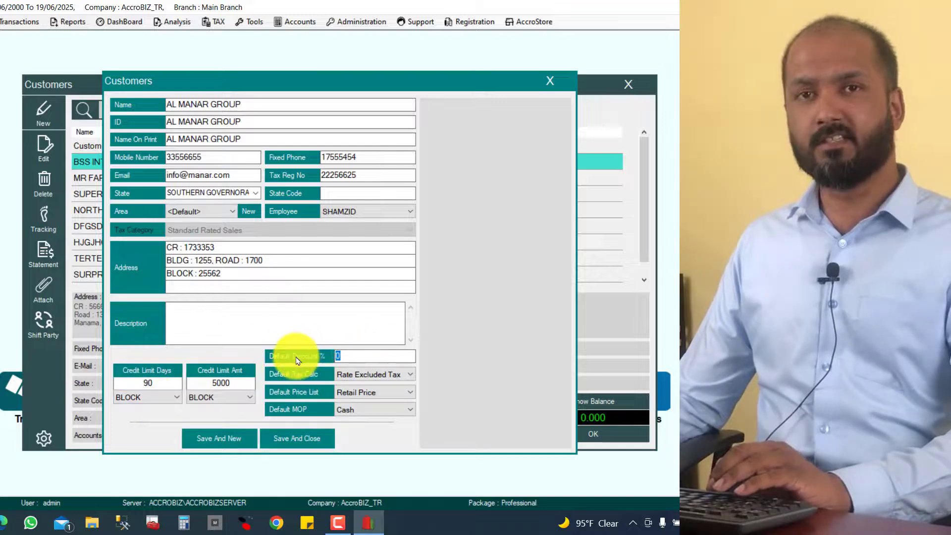
left_click(347, 377)
left_click(354, 378)
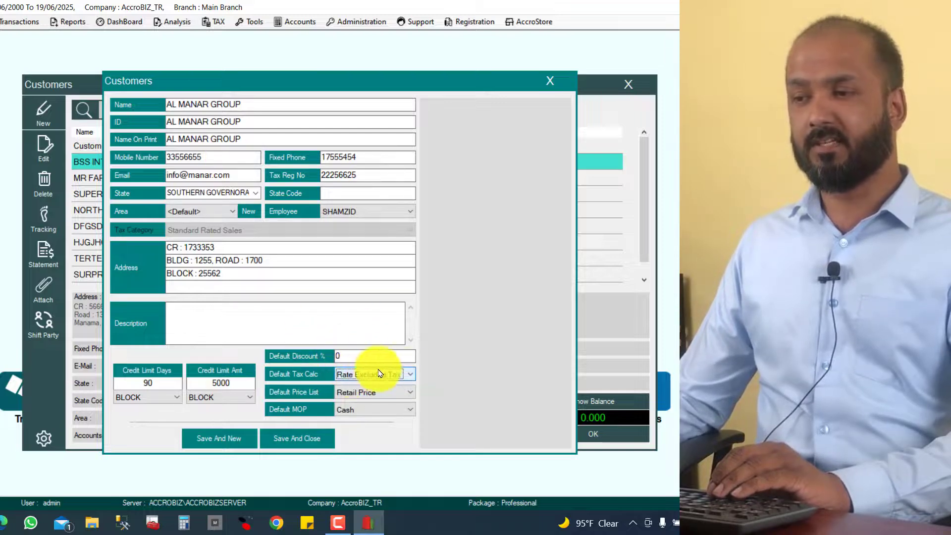
left_click(381, 396)
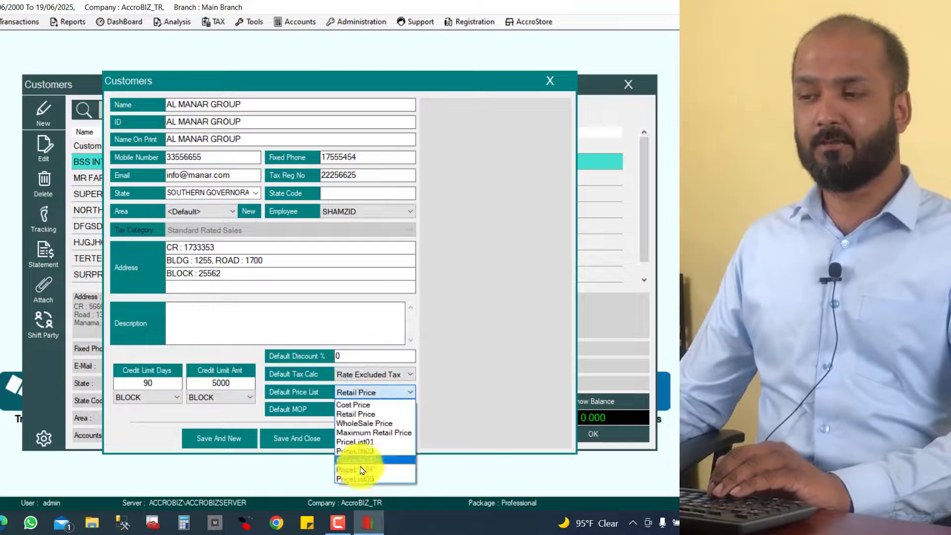
left_click(358, 415)
left_click(377, 392)
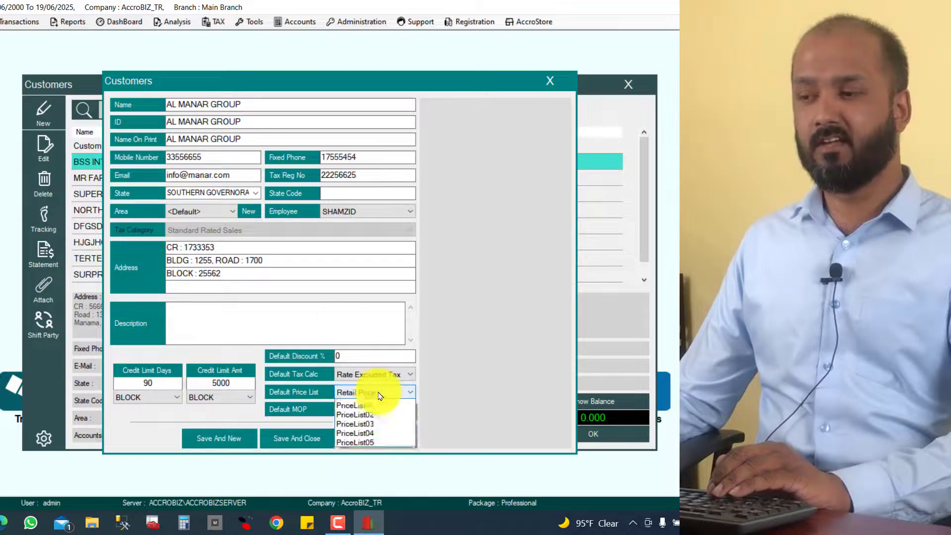
left_click(374, 424)
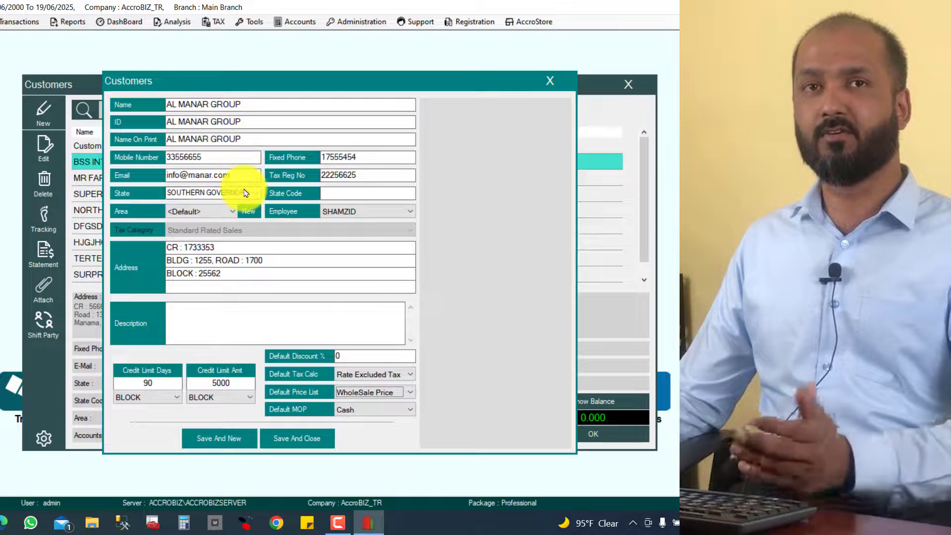
left_click(372, 395)
left_click(369, 413)
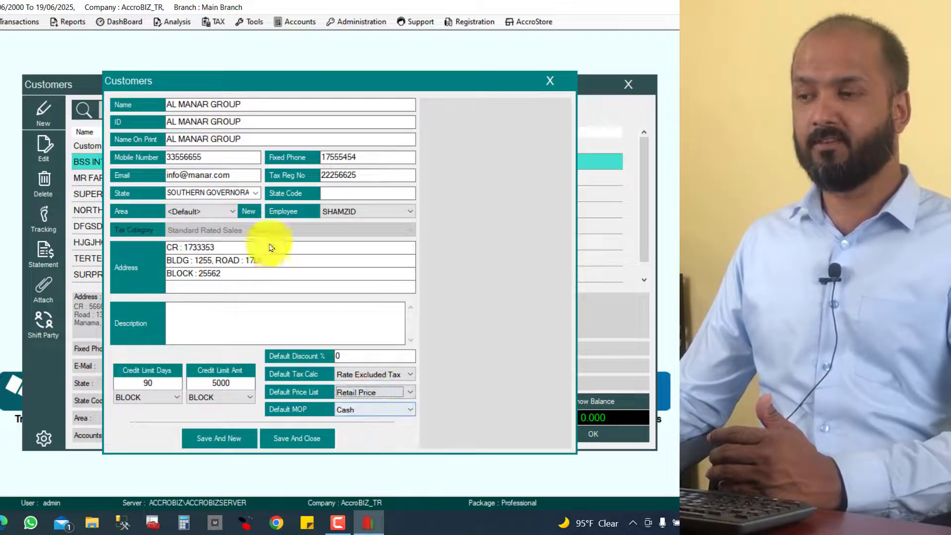
- Set the default payment mode to Credit and save and close the customer
left_click(361, 413)
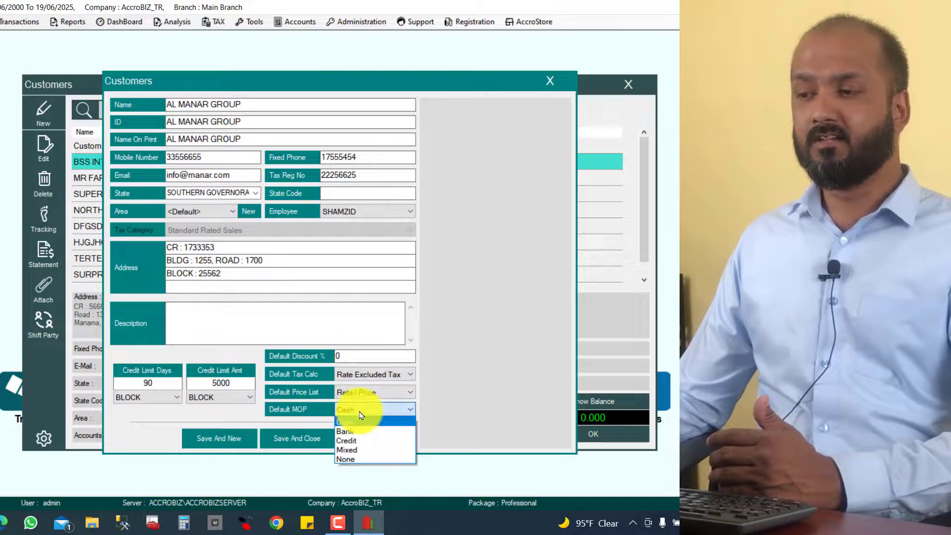
left_click(350, 436)
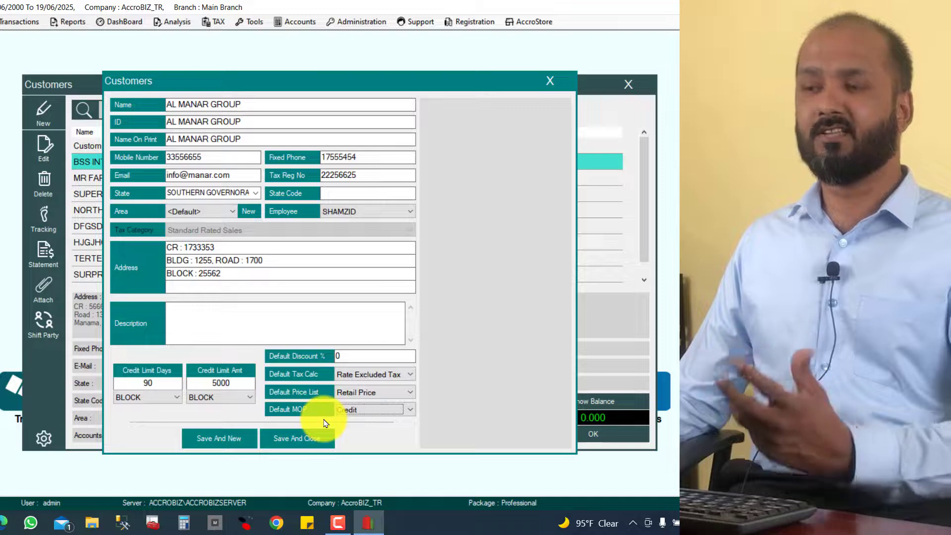
left_click(355, 416)
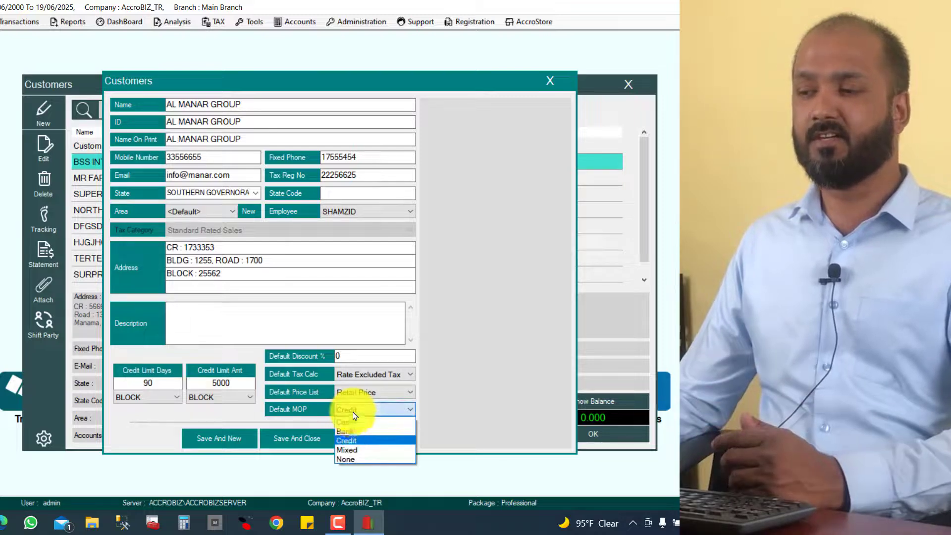
left_click(355, 422)
left_click(357, 411)
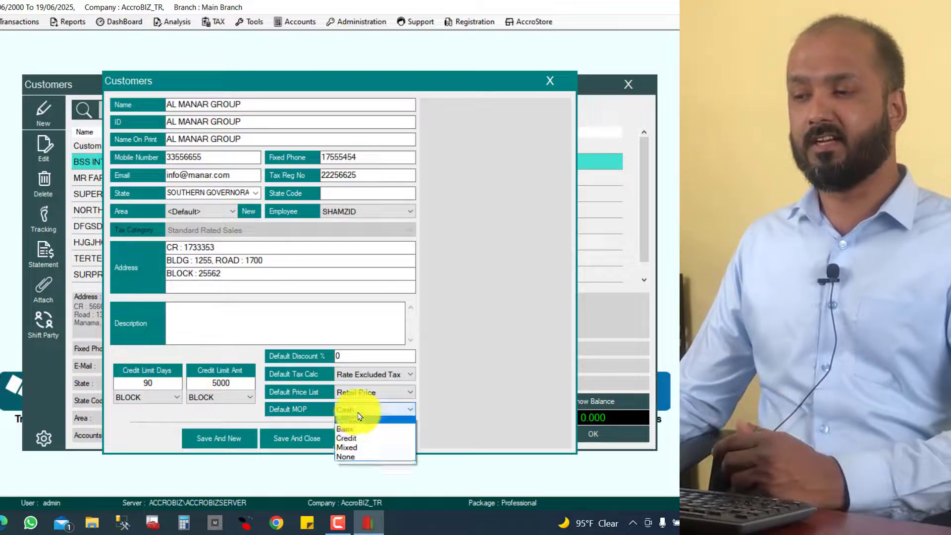
left_click(353, 441)
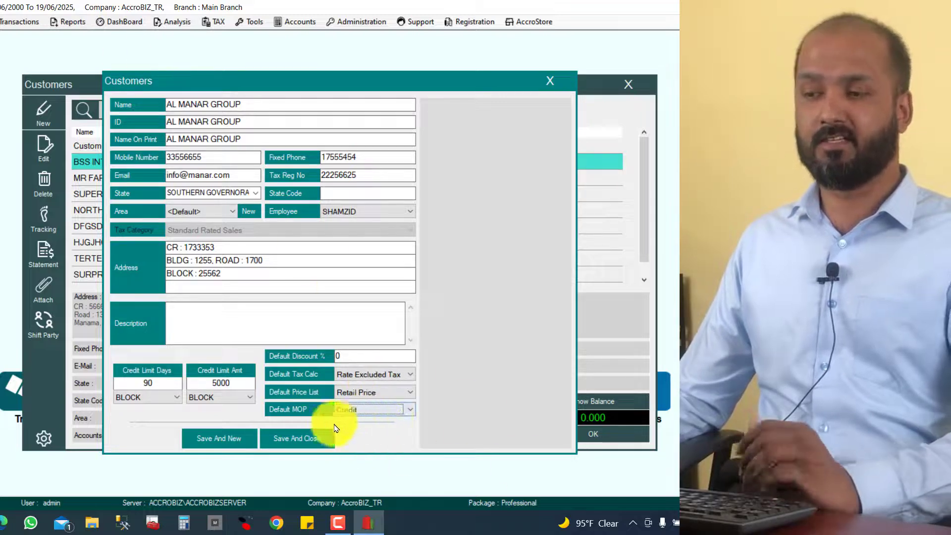
left_click(299, 442)
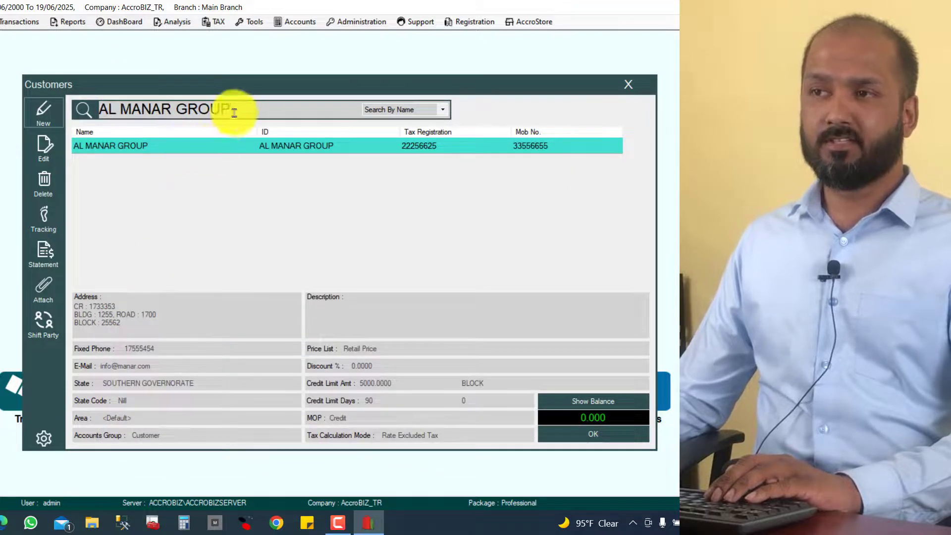
- Clear the customer search, keep Search By Name, and search for 'MA'
left_click_drag(234, 113, 70, 106)
key("BackSpace")
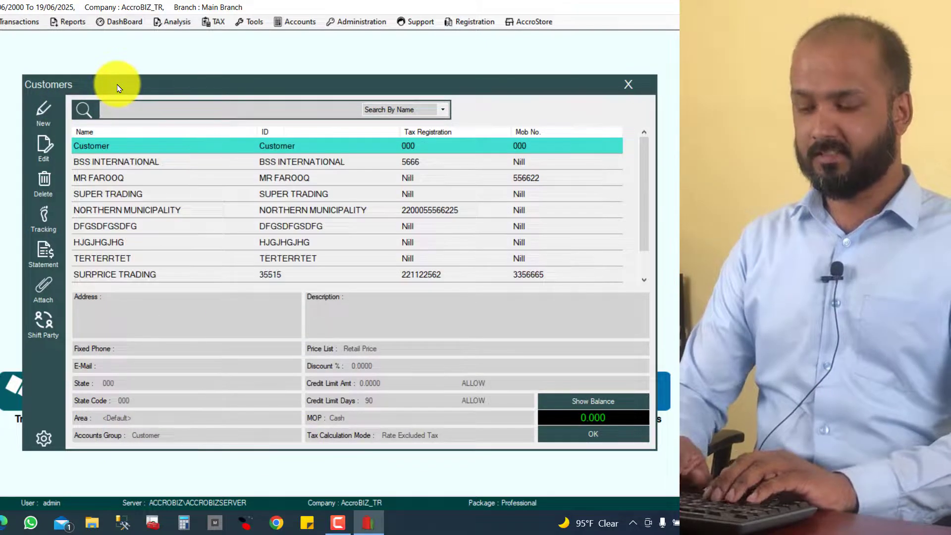
type("MA")
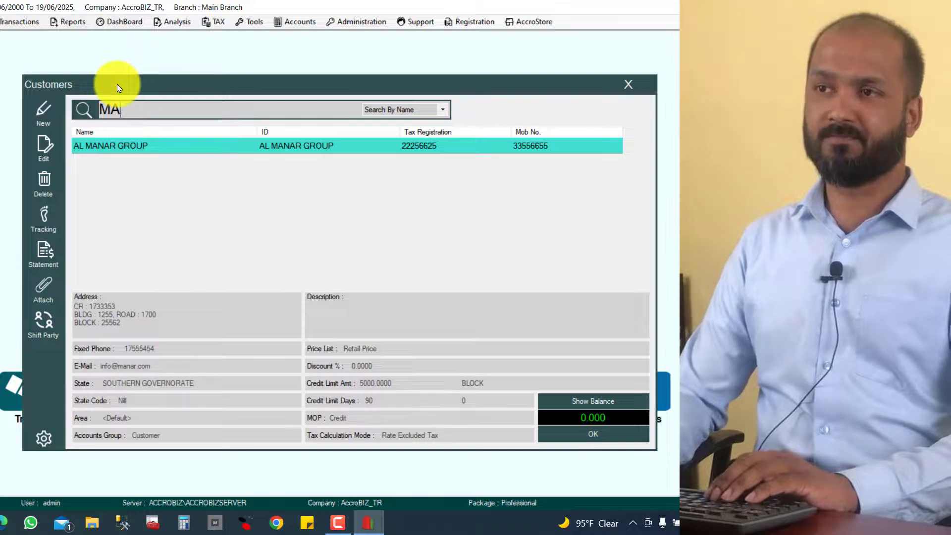
key("BackSpace")
key("BackSpace")
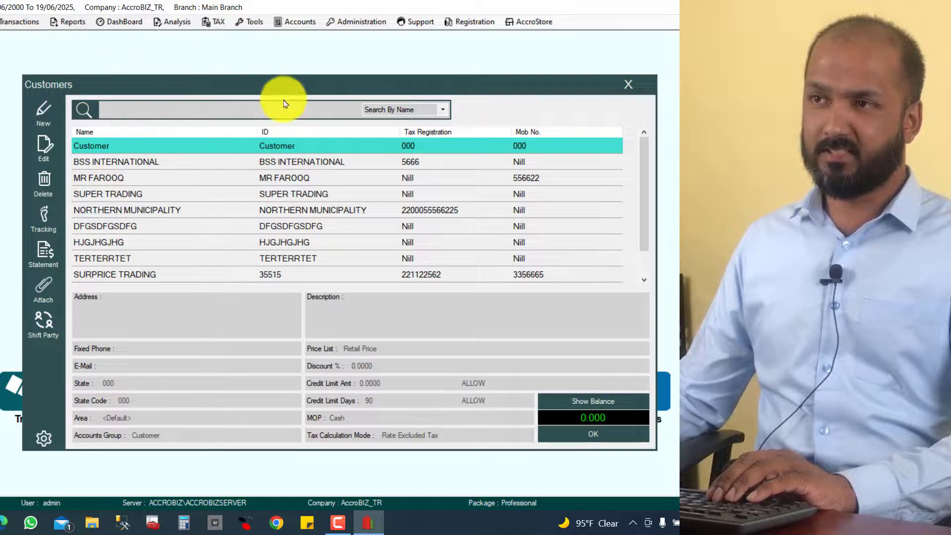
left_click(447, 111)
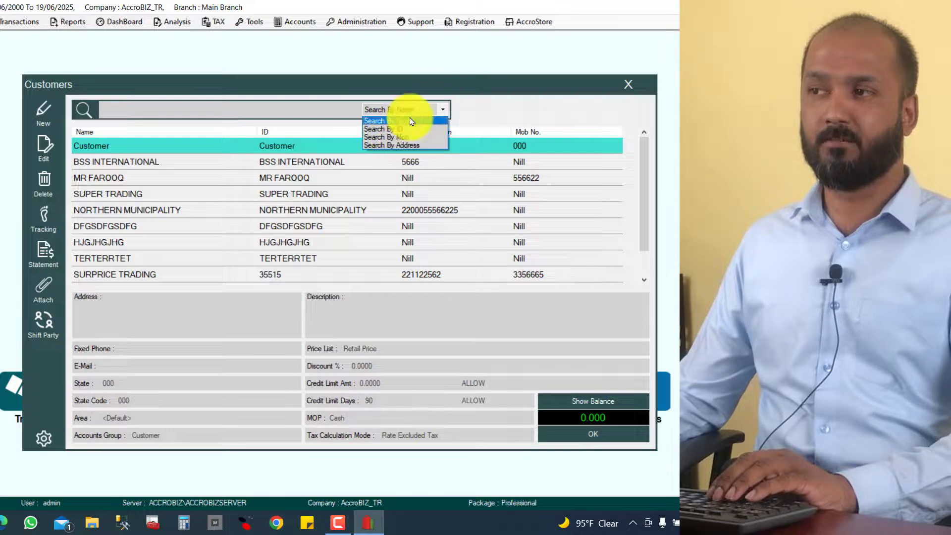
left_click(392, 121)
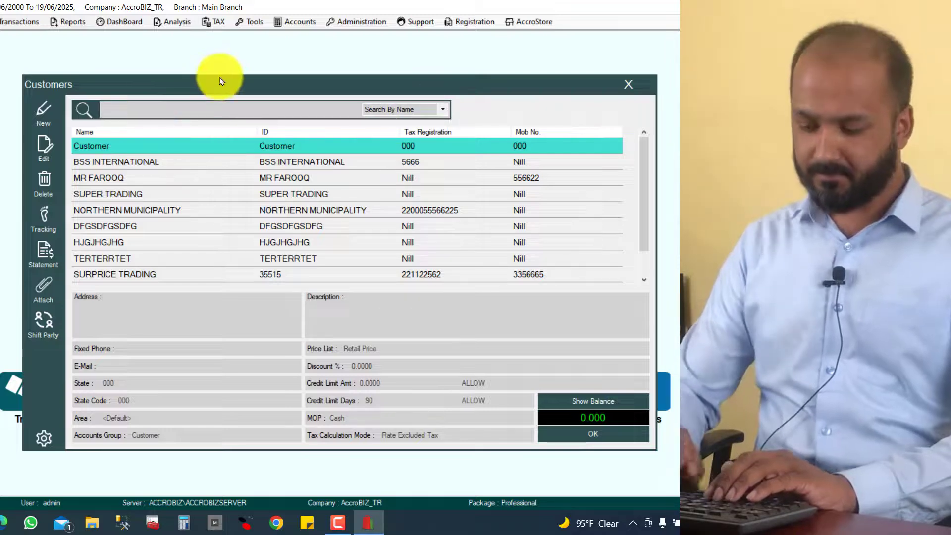
type("MA")
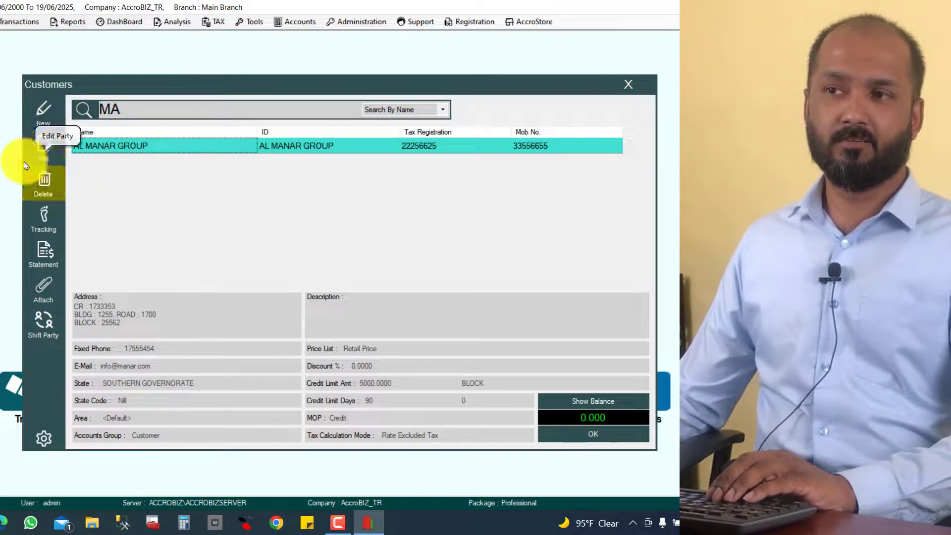
- Append W.L.L to AL MANAR GROUP's name and update the record
left_click(44, 148)
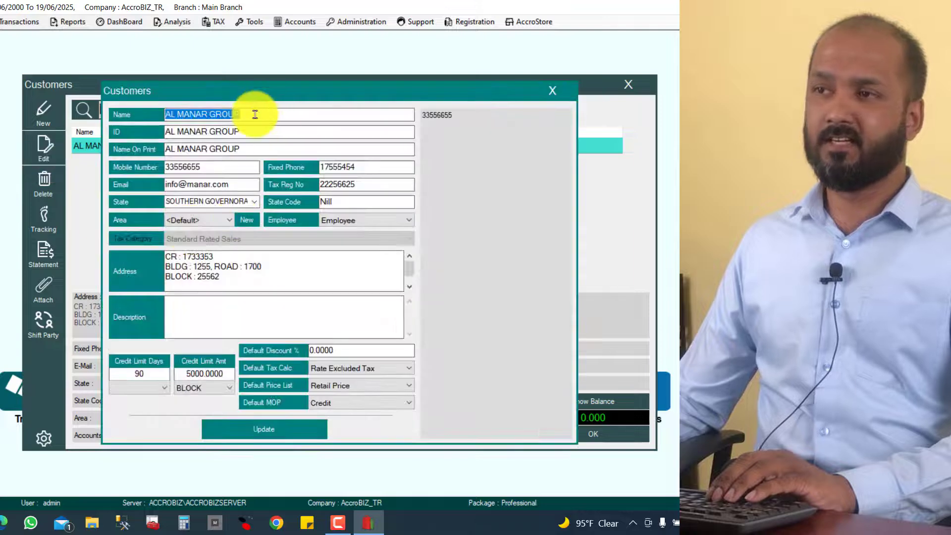
left_click(256, 114)
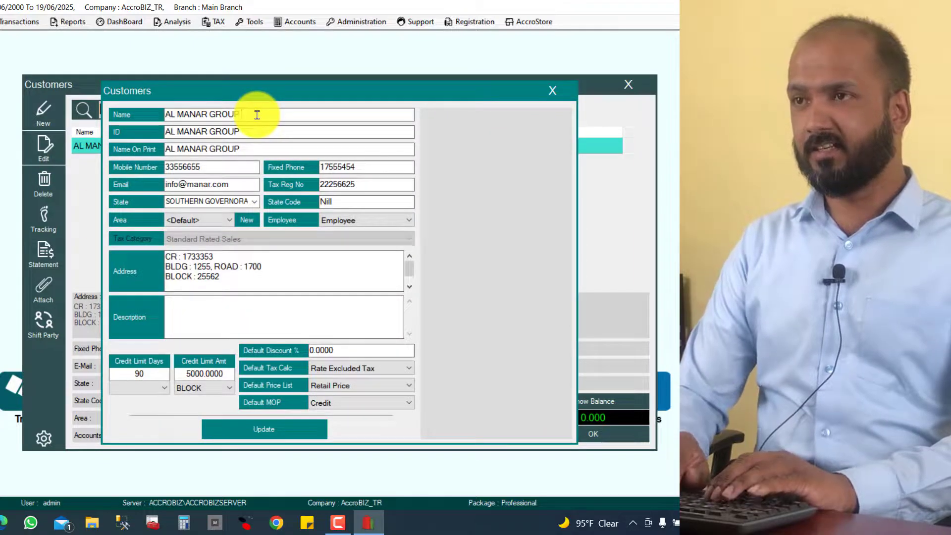
type("W.L.L")
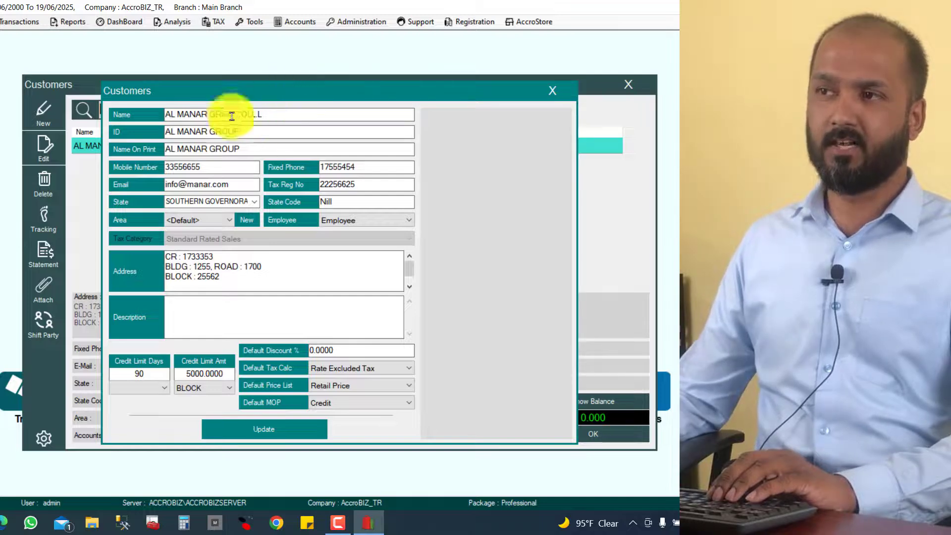
left_click(290, 434)
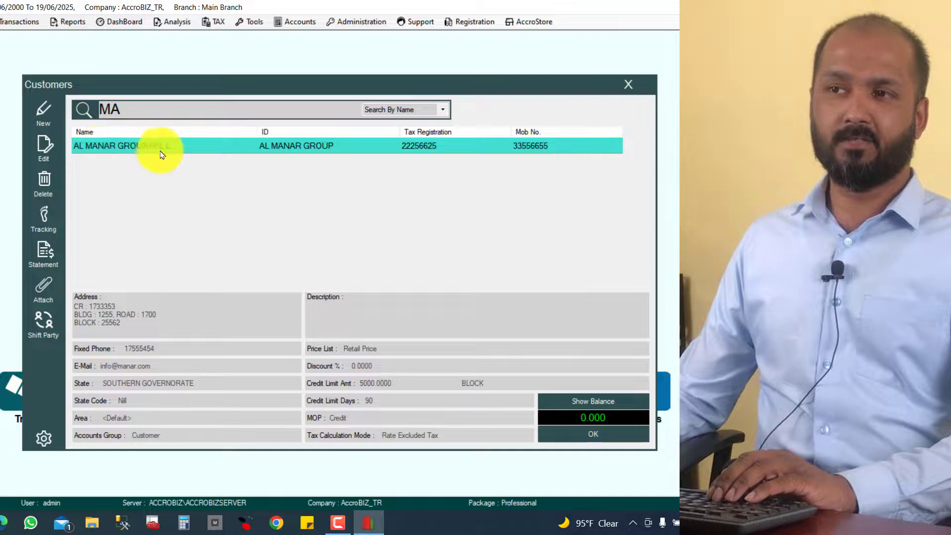
- Reopen the renamed customer to verify it, close it, and clear the search
left_click(44, 148)
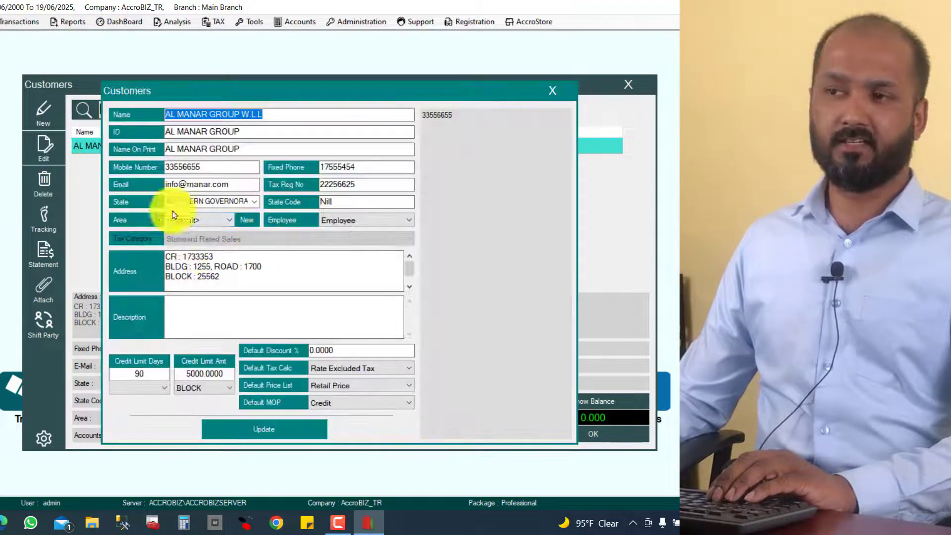
left_click(554, 92)
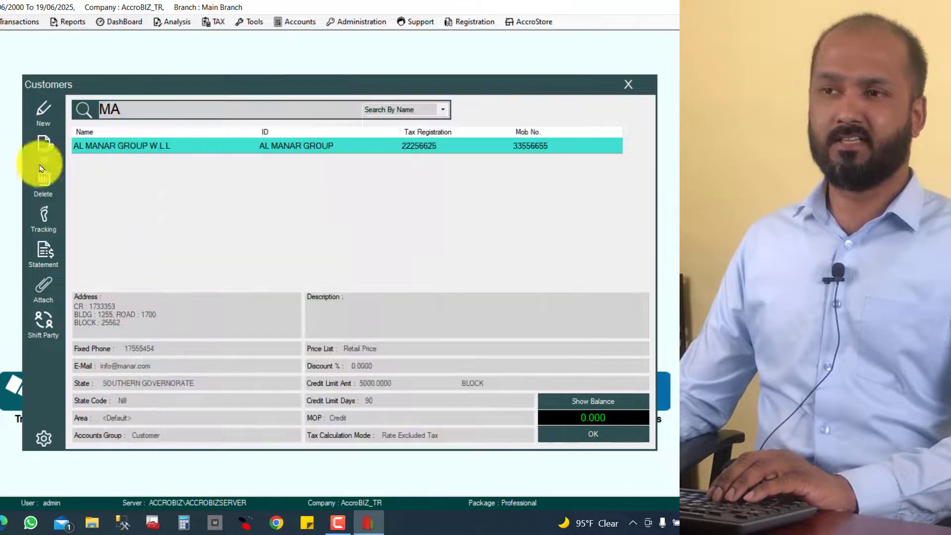
key("BackSpace")
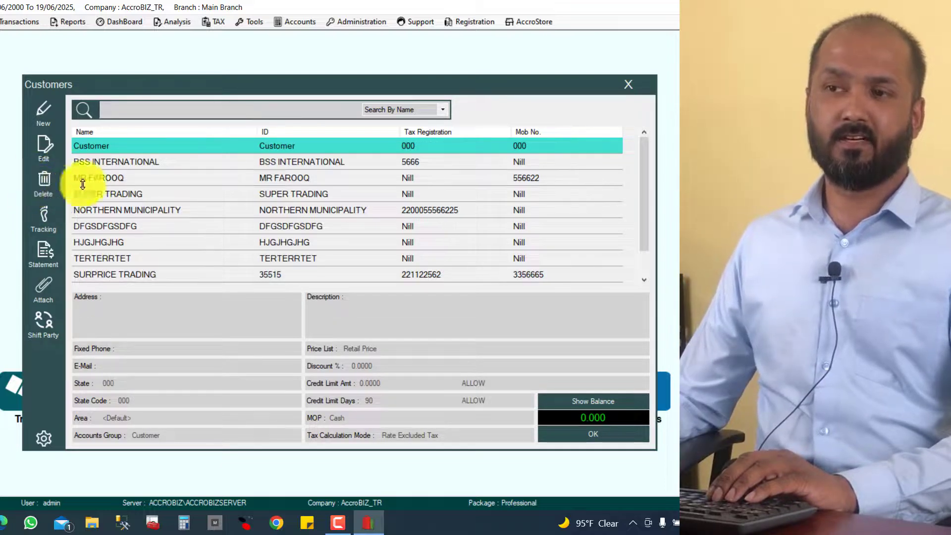
left_click(111, 165)
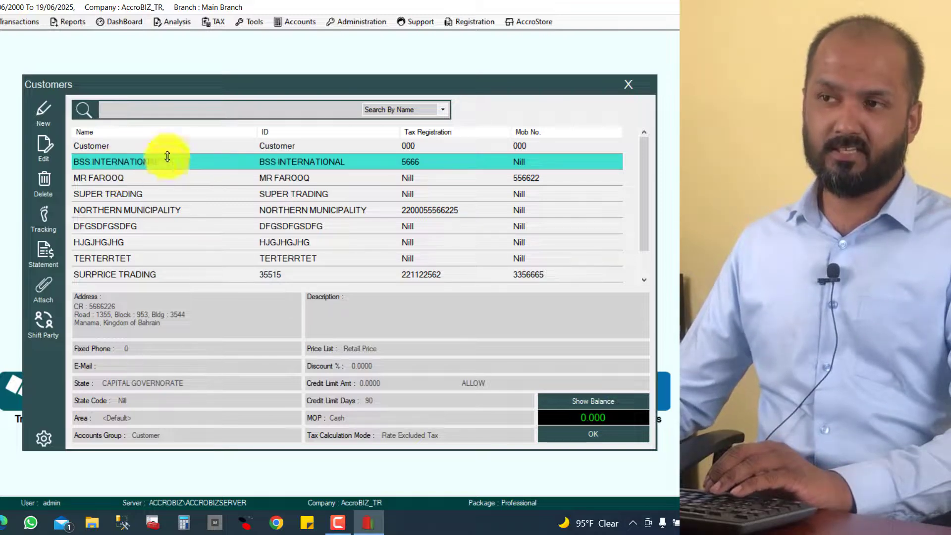
left_click(43, 185)
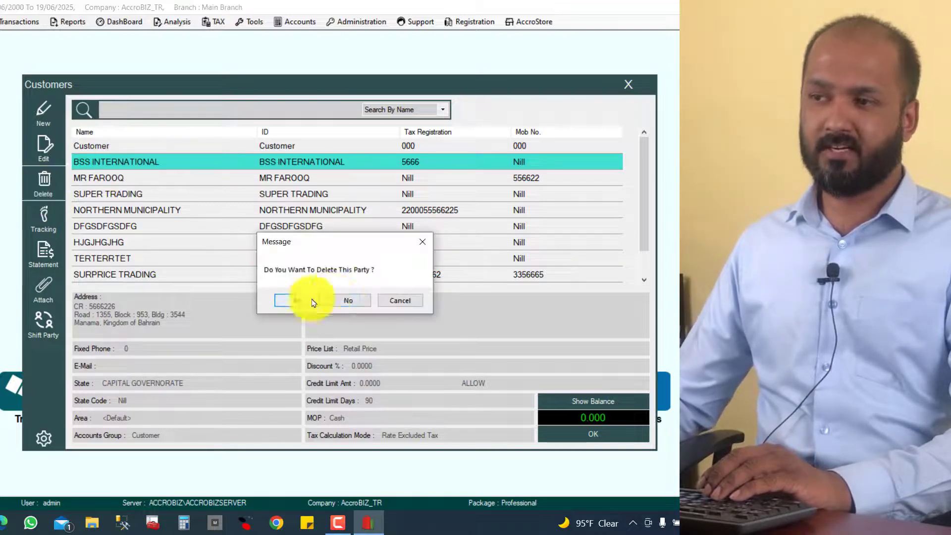
left_click(296, 301)
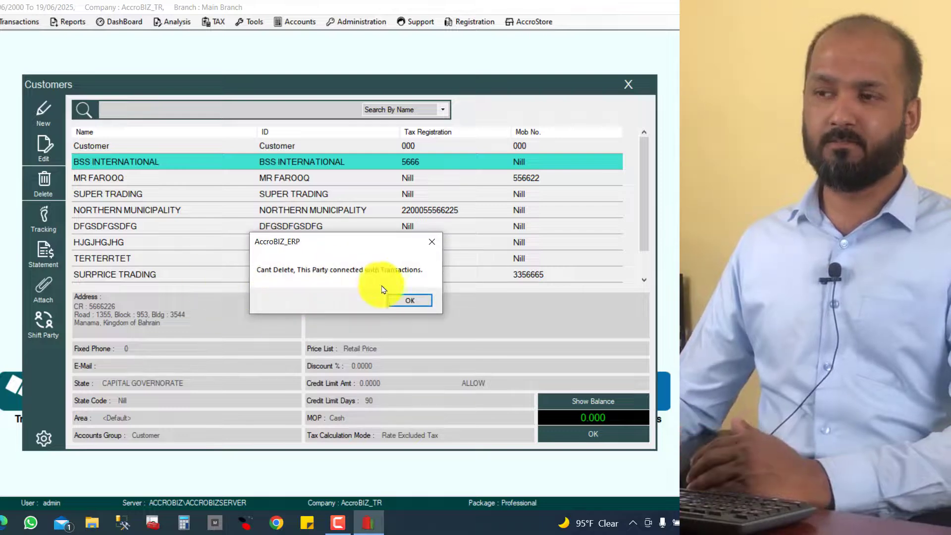
left_click(405, 301)
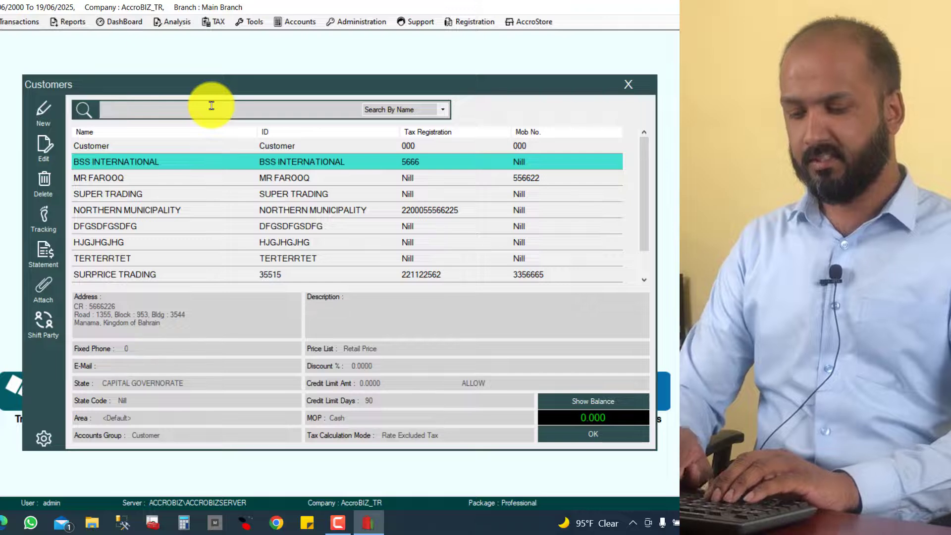
- Search 'MAN' and delete AL MANAR GROUP, confirming with Yes
type("MAN")
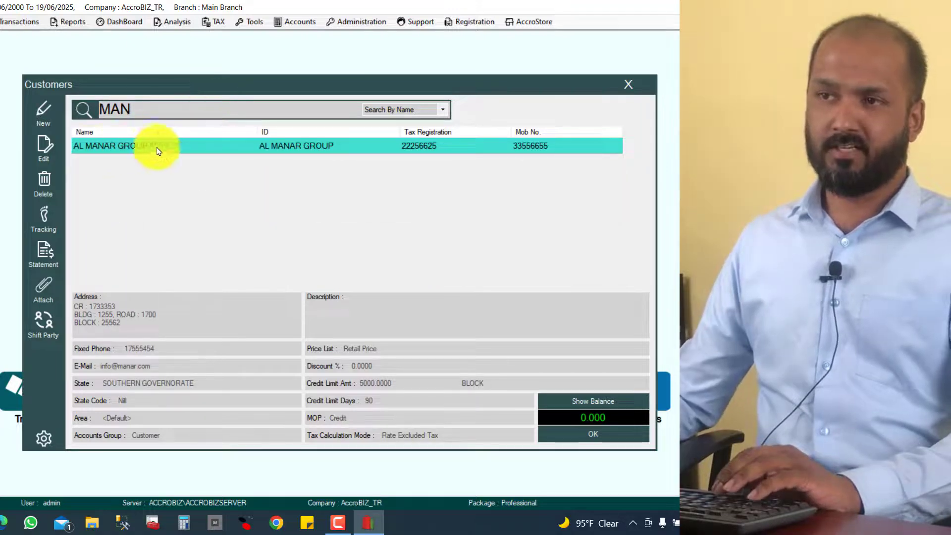
left_click(52, 200)
left_click(285, 300)
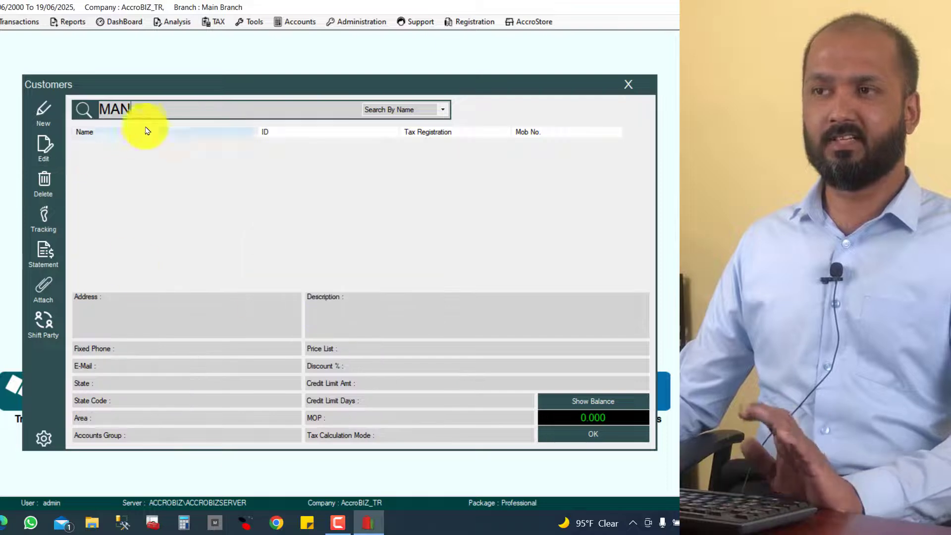
- Search 'MAN' again to confirm it is gone, then search for BSS
key("BackSpace")
key("BackSpace")
key("BackSpace")
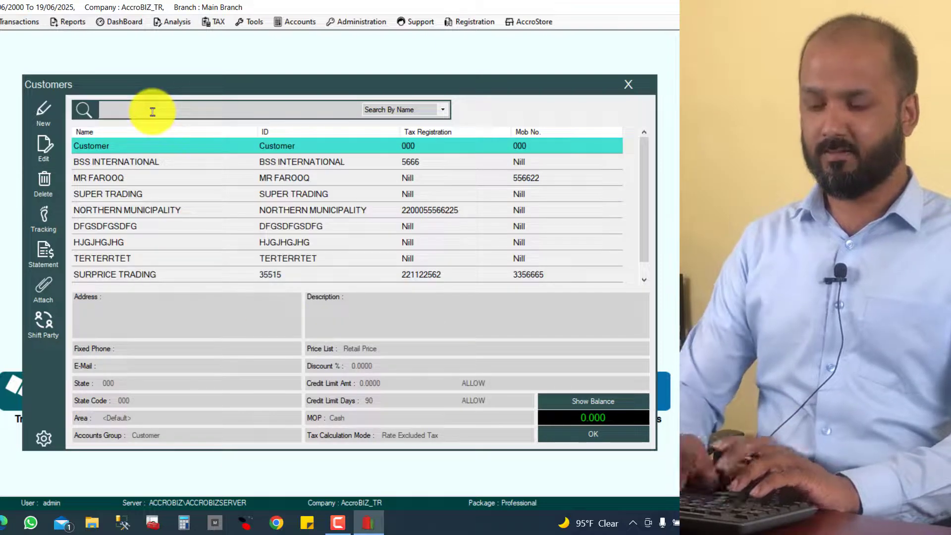
type("MAN")
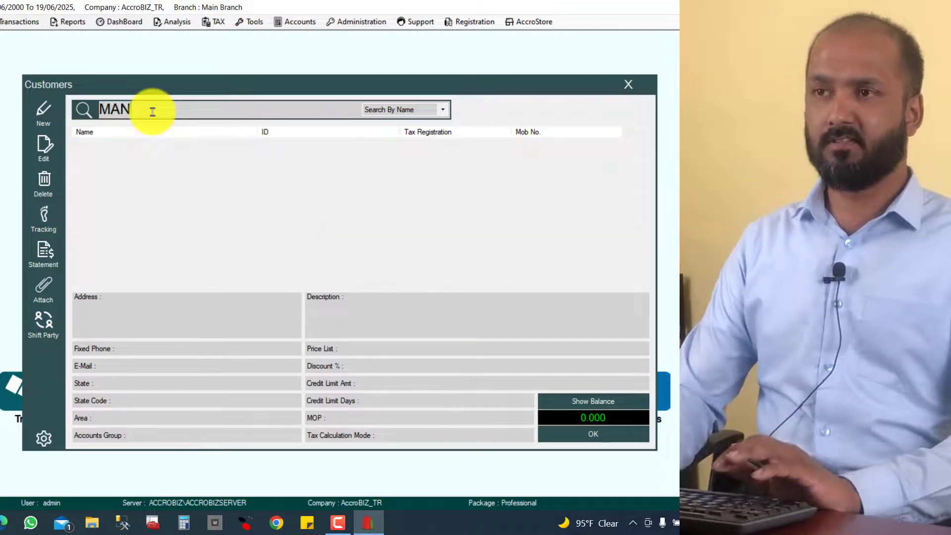
key("BackSpace")
key("BackSpace")
key("BackSpace")
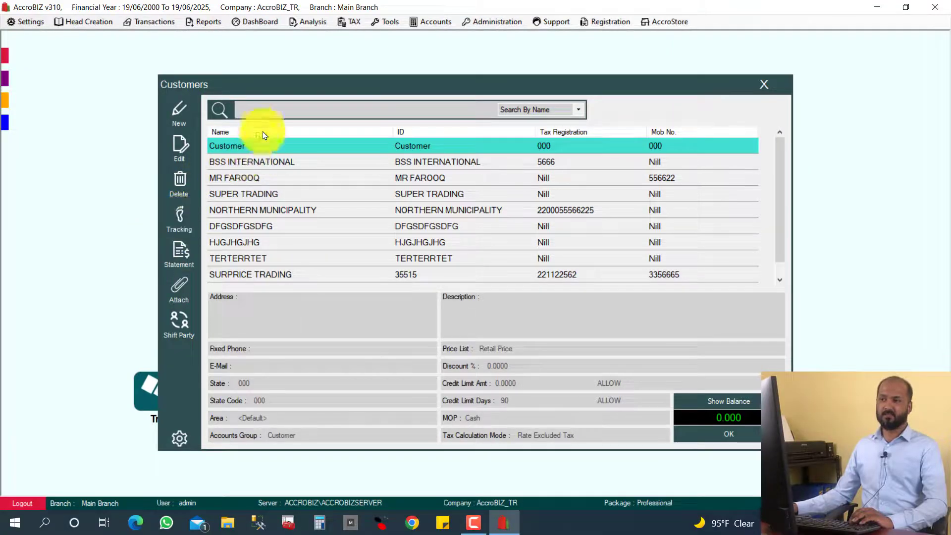
type("BSS")
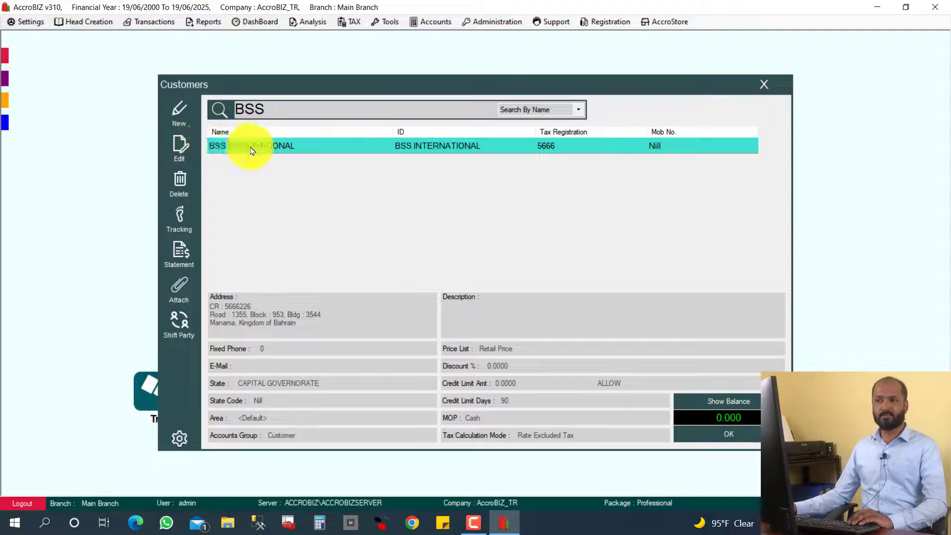
- Open BSS INTERNATIONAL's transaction tracking and browse items of Sales 16, Quotation 3 and Sales 25
left_click(177, 233)
scroll(399, 266, "down", 5)
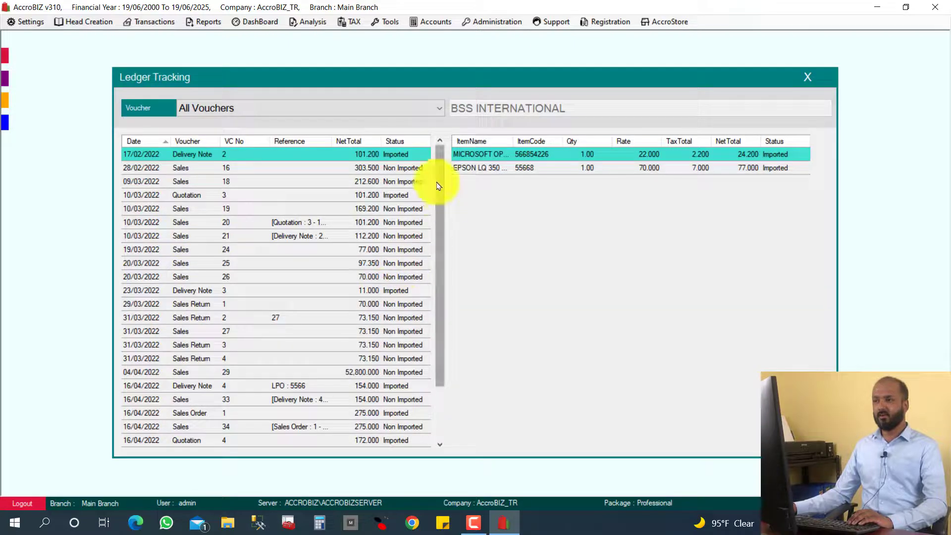
mouse_move(438, 179)
left_mouse_down()
mouse_move(439, 273)
mouse_move(436, 181)
left_mouse_up()
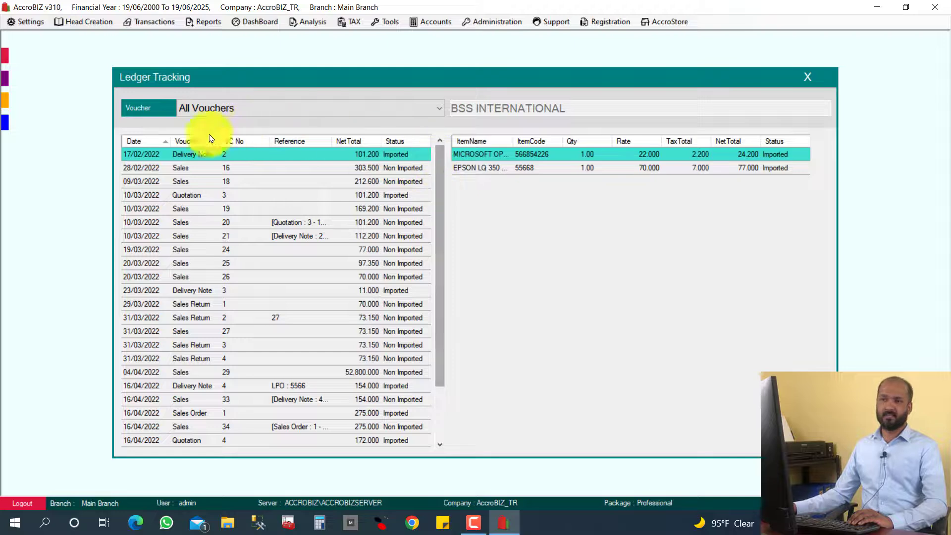
left_click(200, 169)
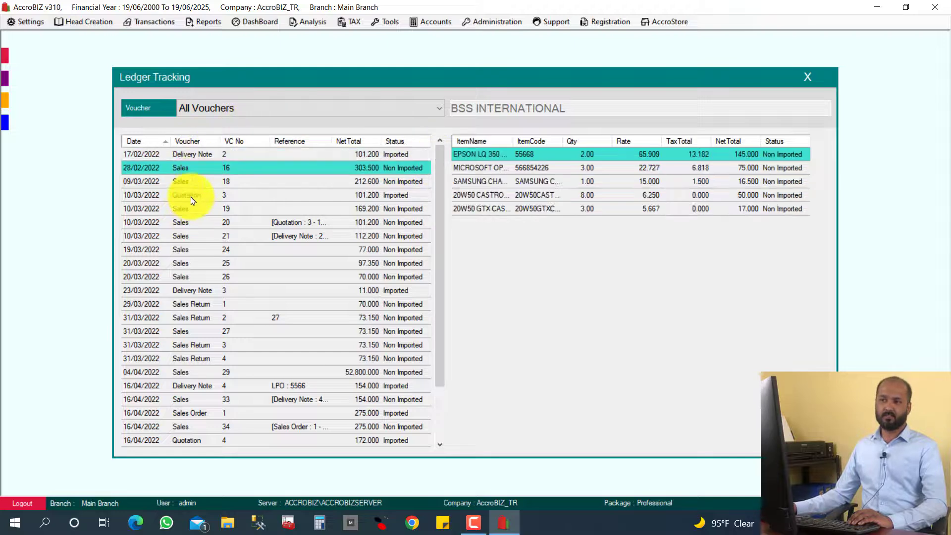
left_click(193, 198)
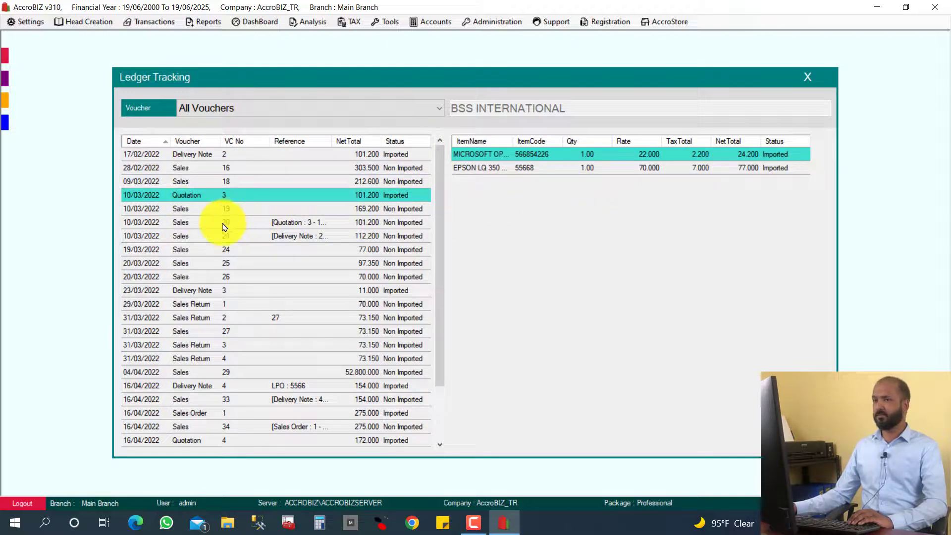
left_click(218, 263)
scroll(243, 298, "down", 2)
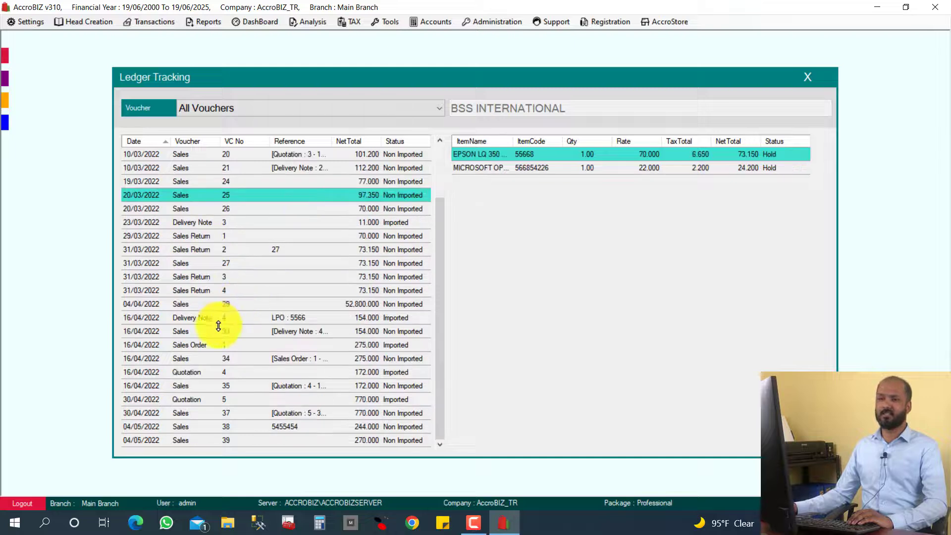
scroll(219, 325, "up", 2)
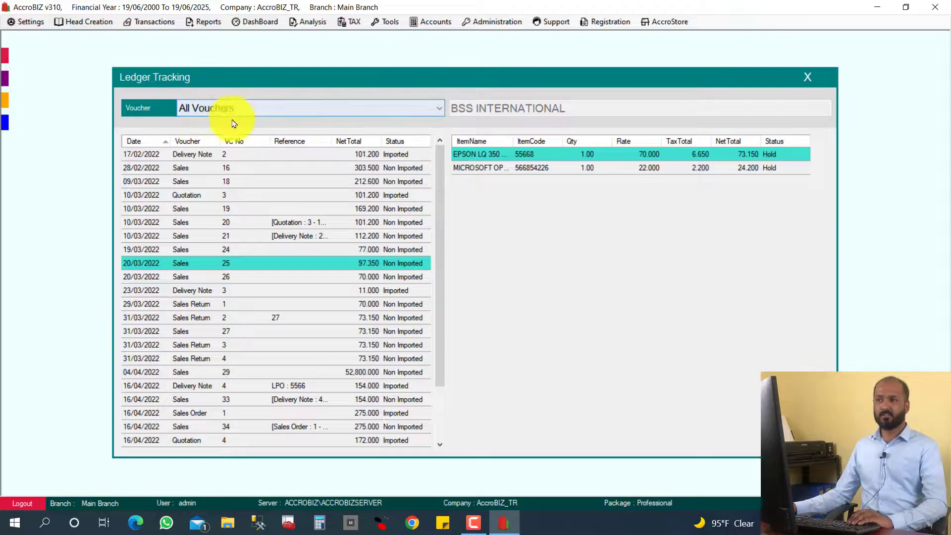
- Filter to Sales vouchers and review items of vouchers 18, 19, 20, 33 and 35
left_click(271, 110)
left_click(233, 149)
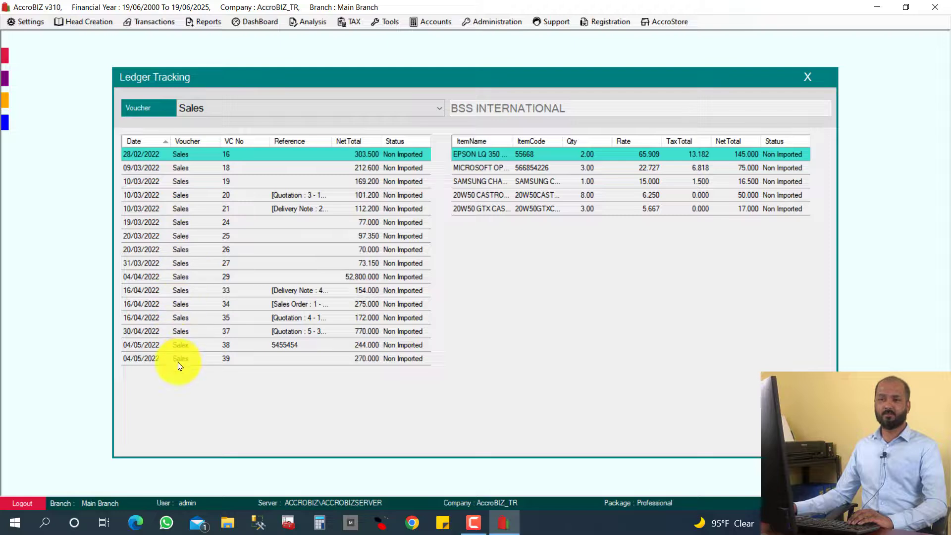
left_click(242, 171)
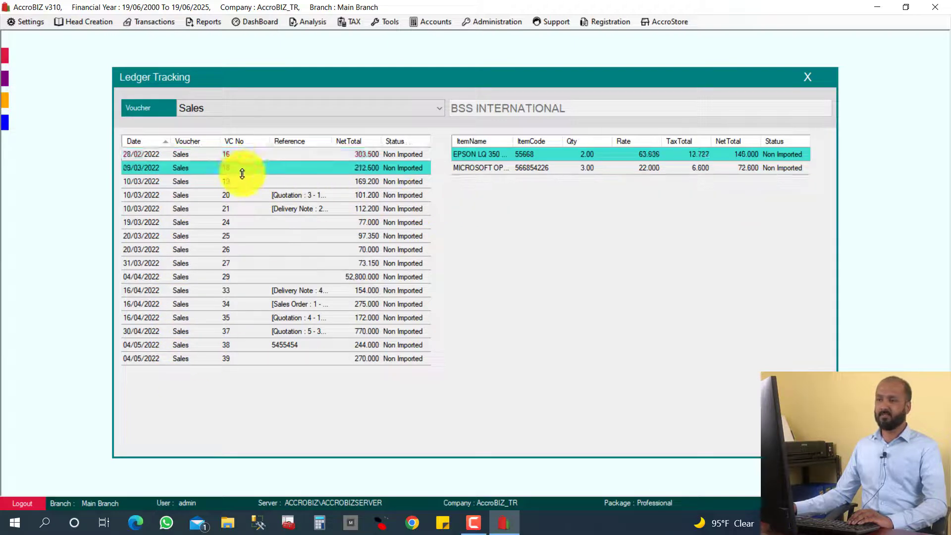
left_click(243, 184)
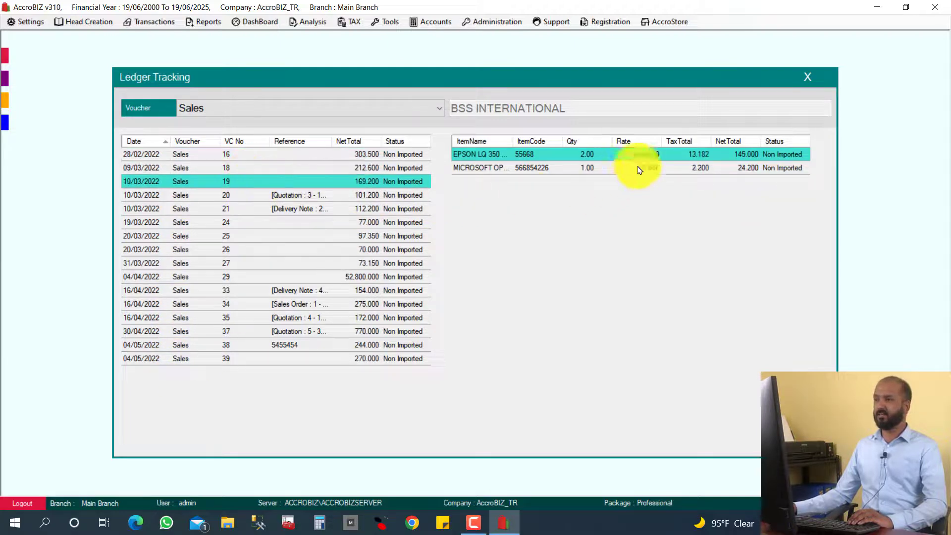
left_click(335, 198)
left_click(293, 293)
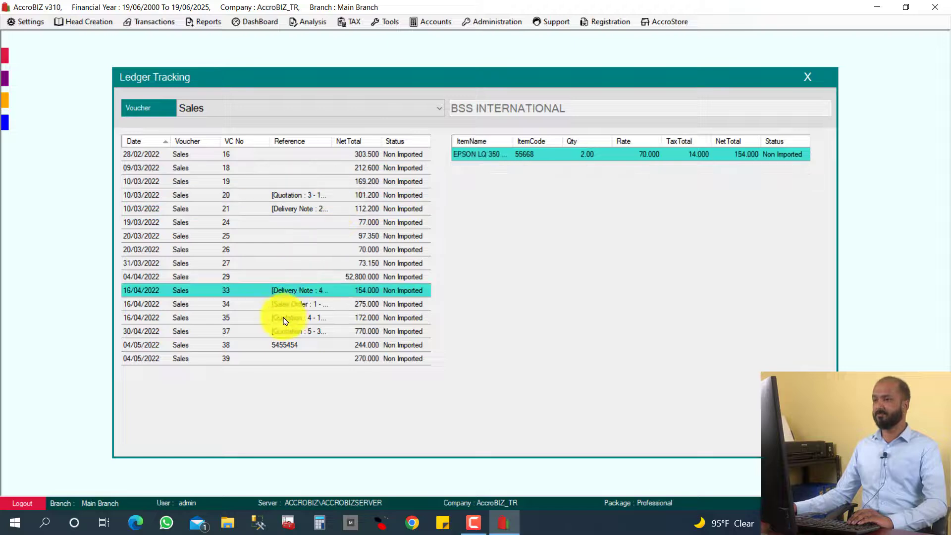
left_click(286, 319)
- Filter to Quotation vouchers, compare their items, and open the 16/04/2022 quotation 4
left_click(292, 111)
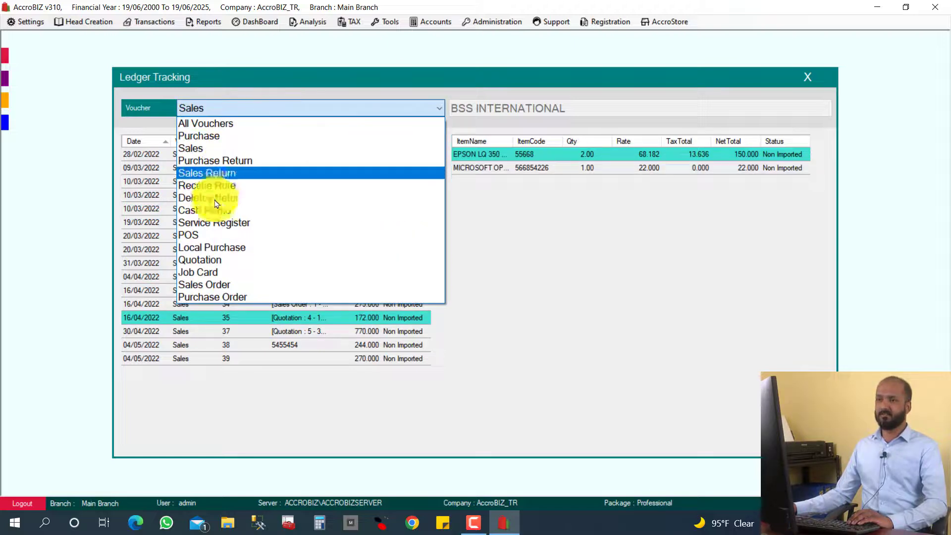
left_click(224, 260)
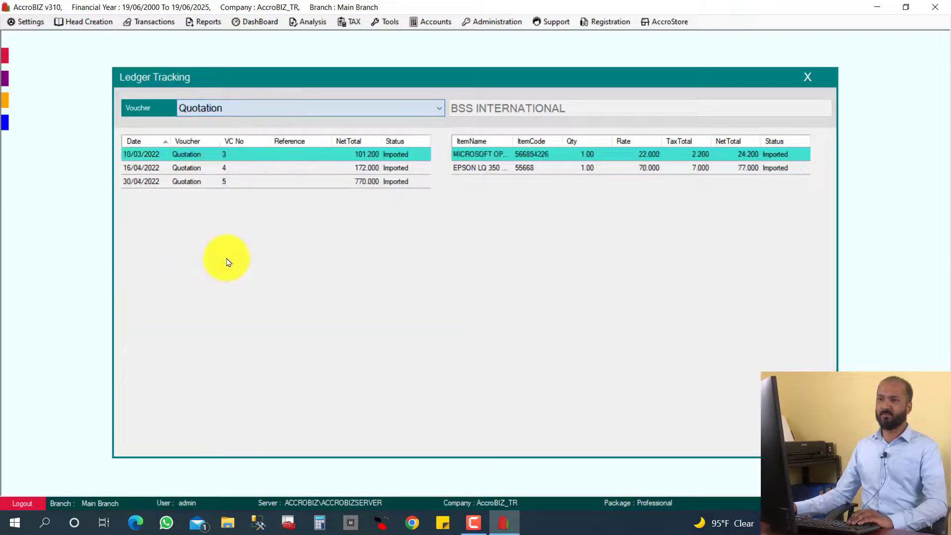
left_click(223, 169)
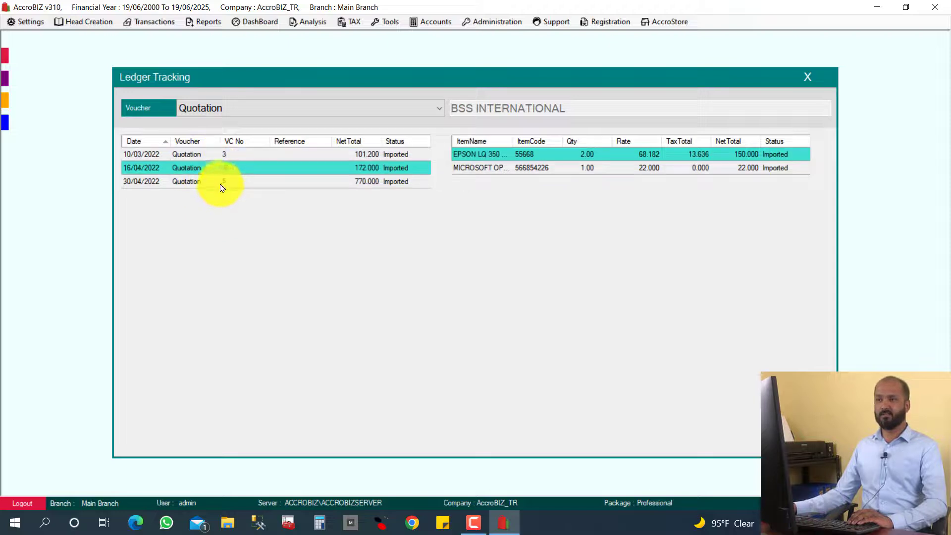
left_click(222, 184)
left_click(230, 171)
left_click(235, 157)
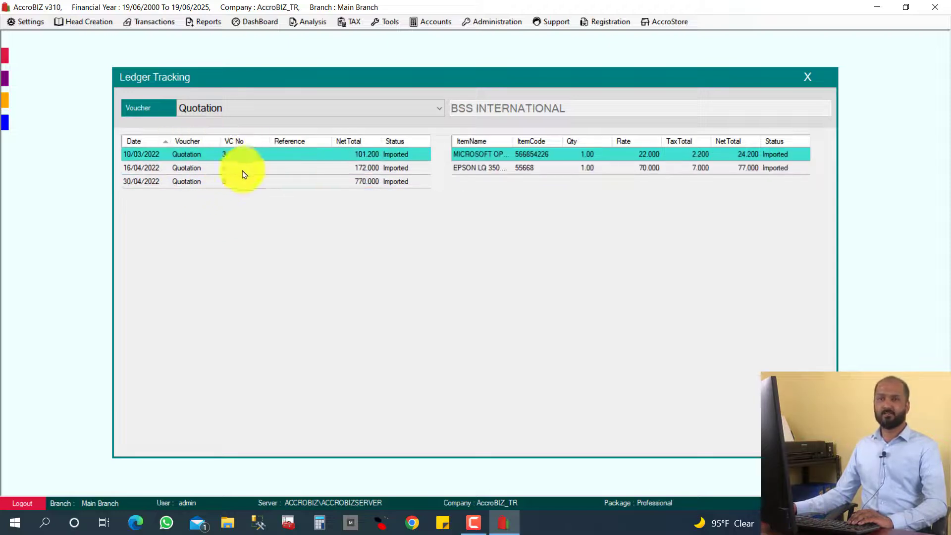
left_click(250, 170)
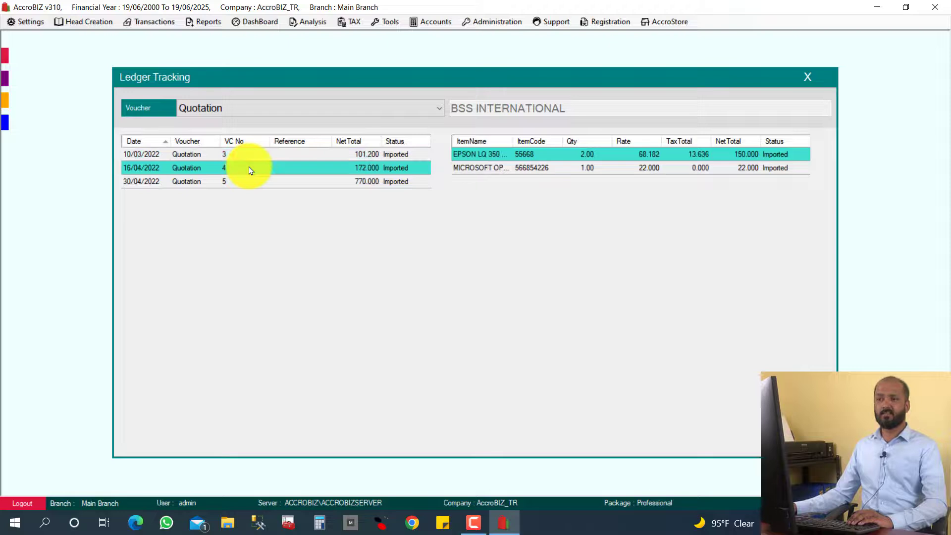
double_click(250, 171)
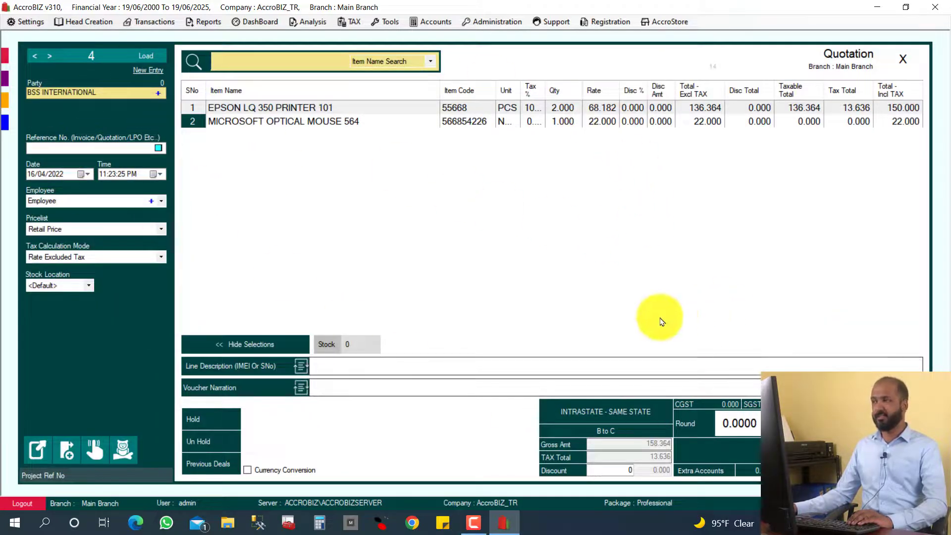
- Close quotation voucher 4 confirming Yes, then close the Ledger Tracking window
left_click(909, 69)
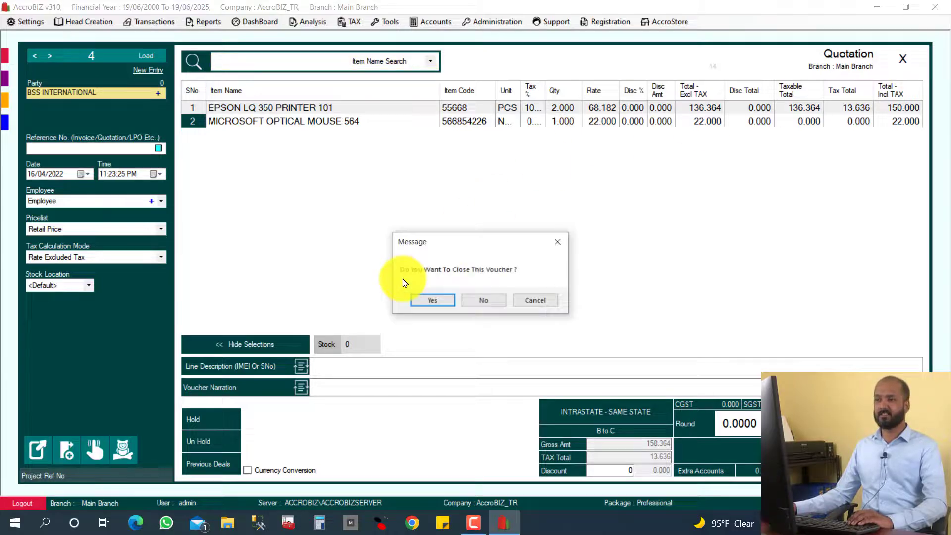
left_click(431, 299)
left_click(815, 76)
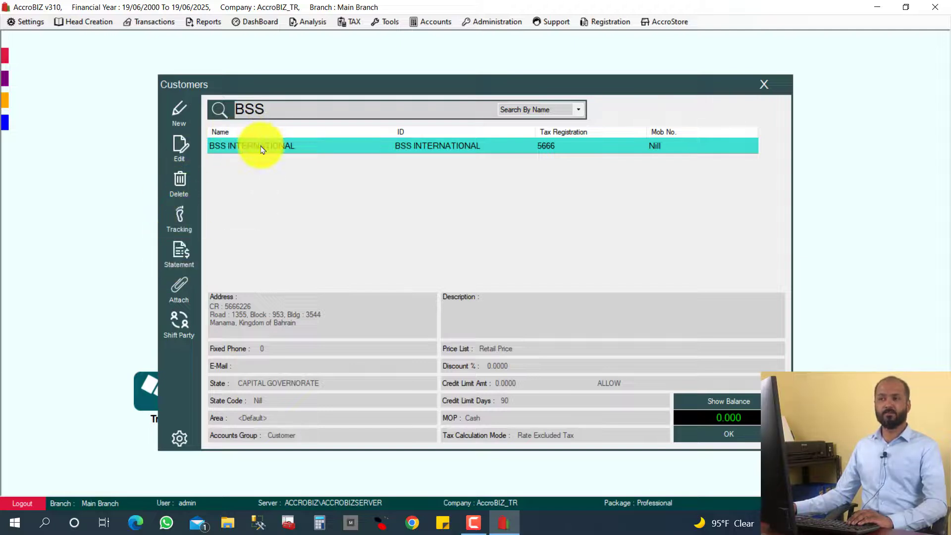
- Open BSS INTERNATIONAL's account statement for Last 365 Days, 08/06/2021 to 08/06/2022
left_click(181, 264)
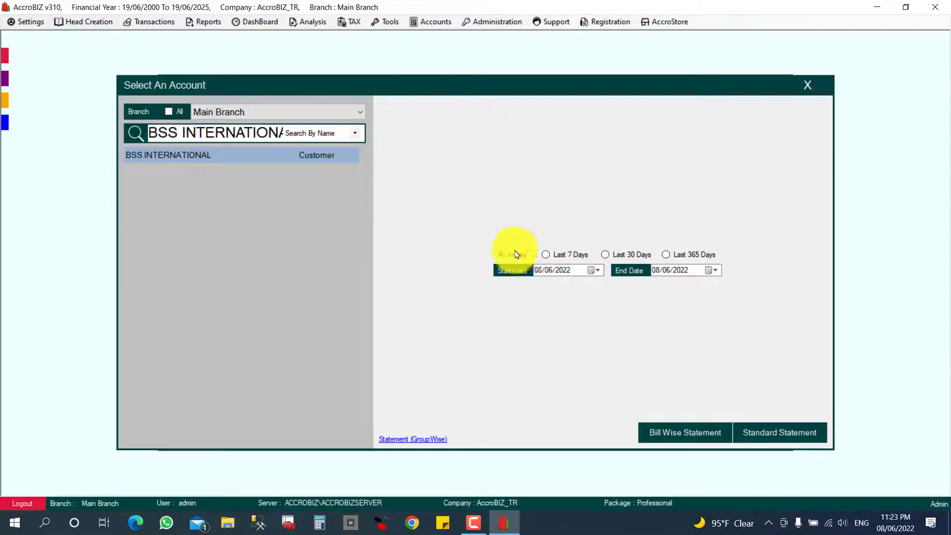
left_click(548, 258)
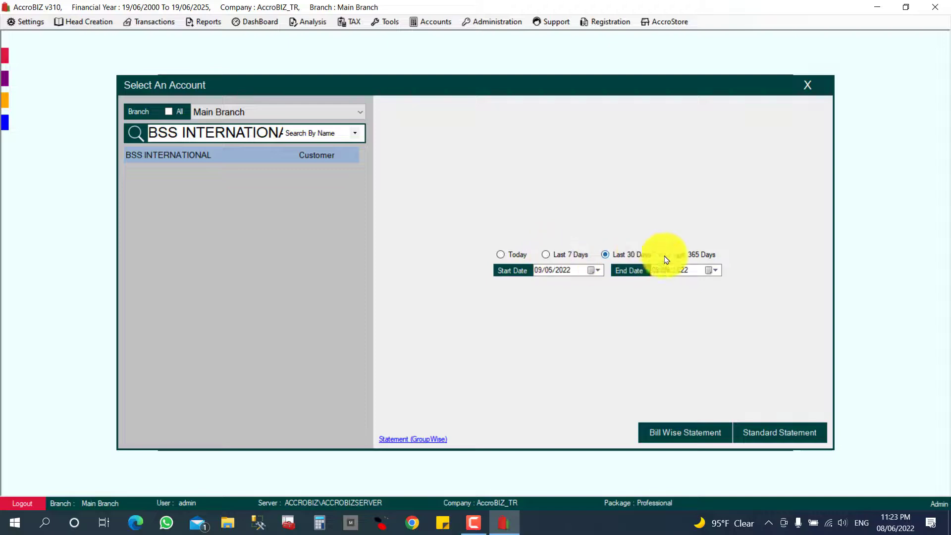
left_click(560, 270)
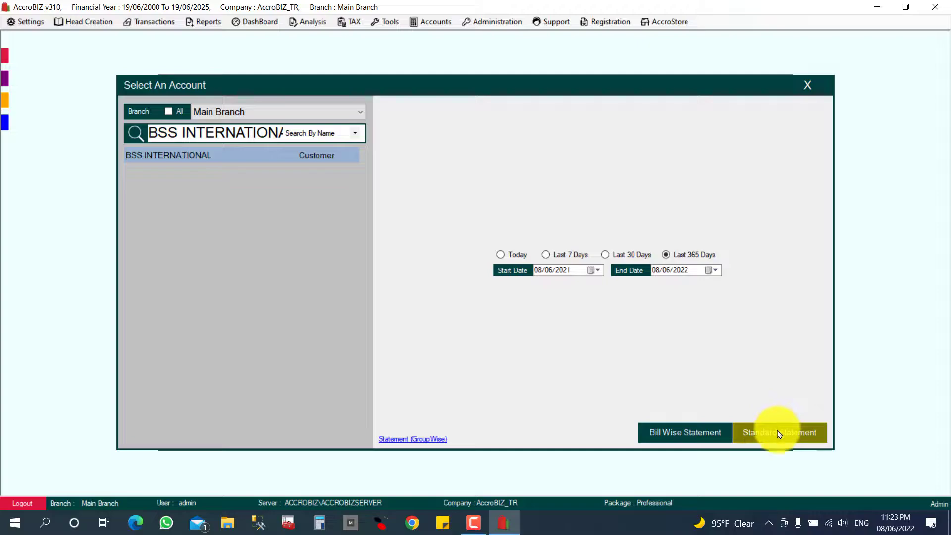
- Generate the standard account statement for the chosen dates and scroll through it
left_click(739, 432)
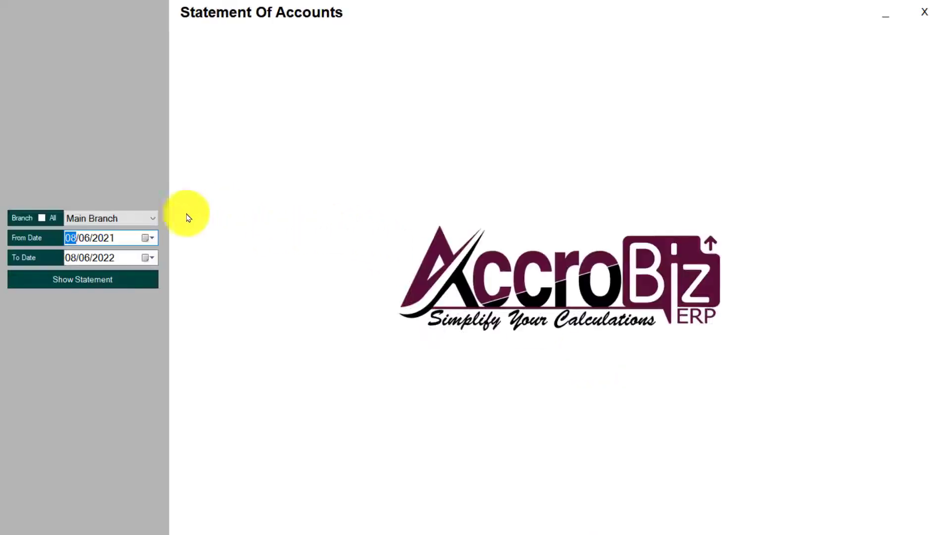
left_click(102, 278)
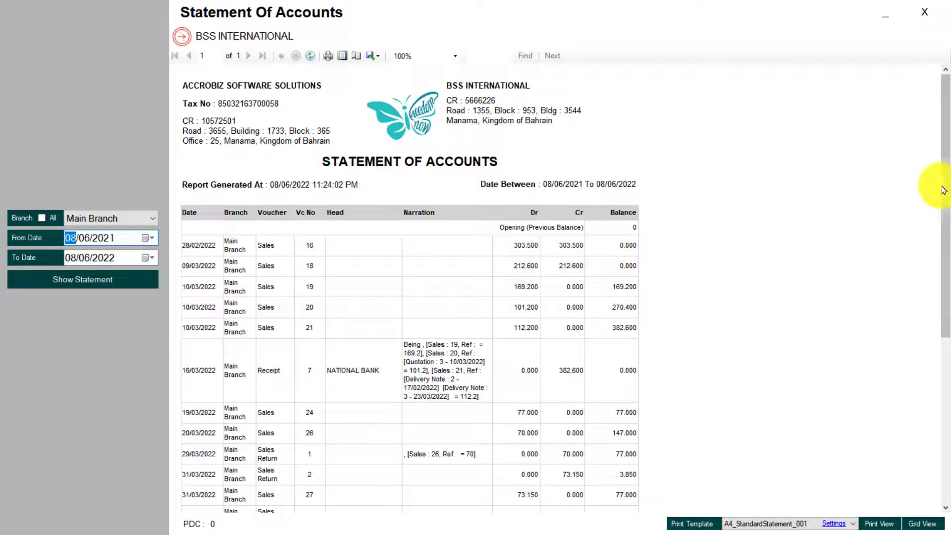
left_click_drag(944, 190, 949, 391)
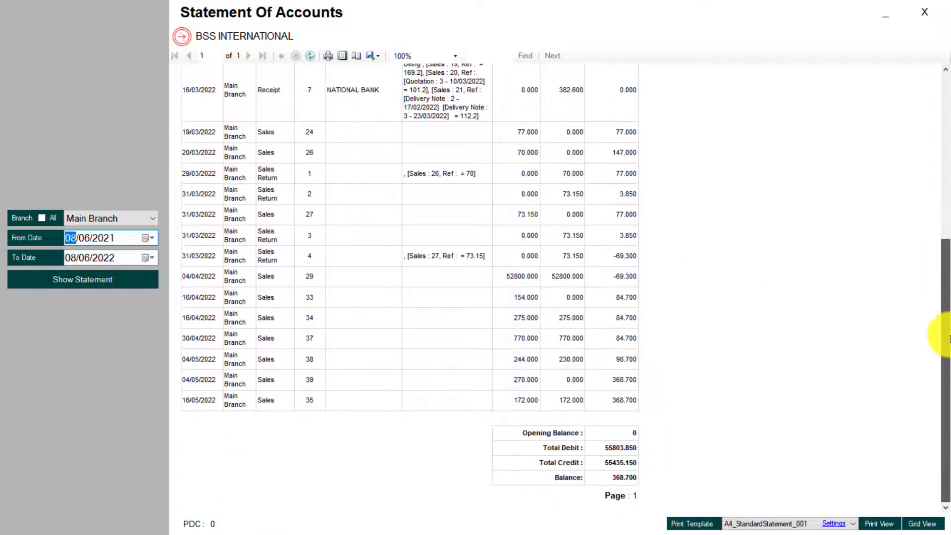
left_click_drag(949, 337, 855, 145)
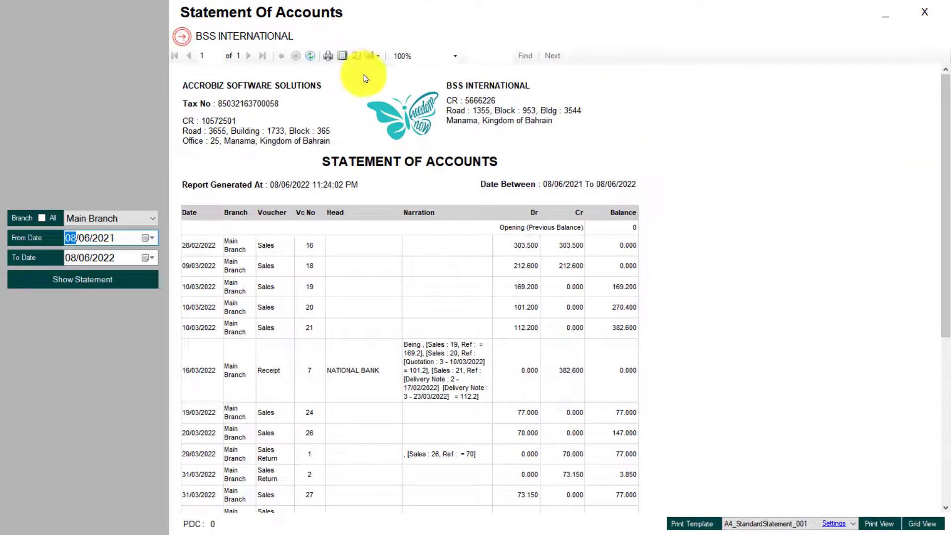
- Check the export format choices without exporting, then close the Statement Of Accounts
left_click(372, 56)
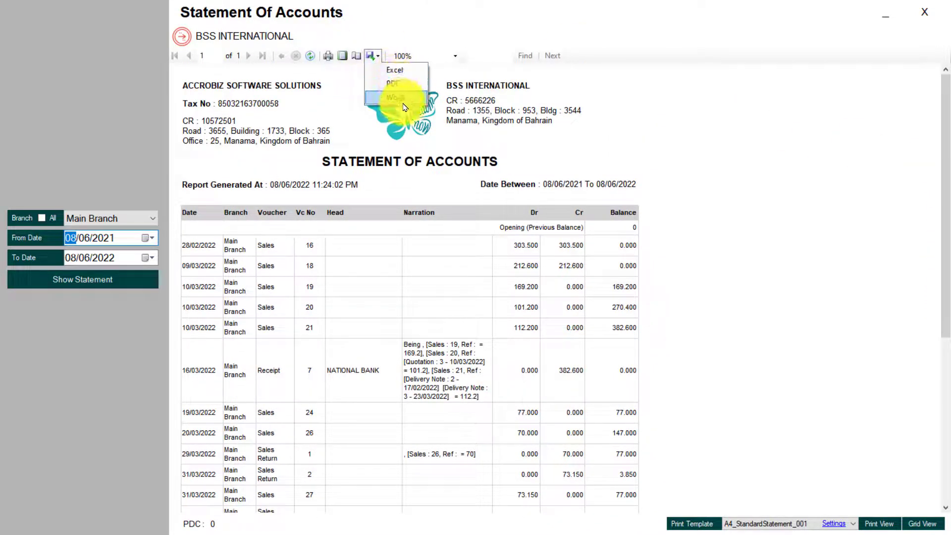
left_click(669, 204)
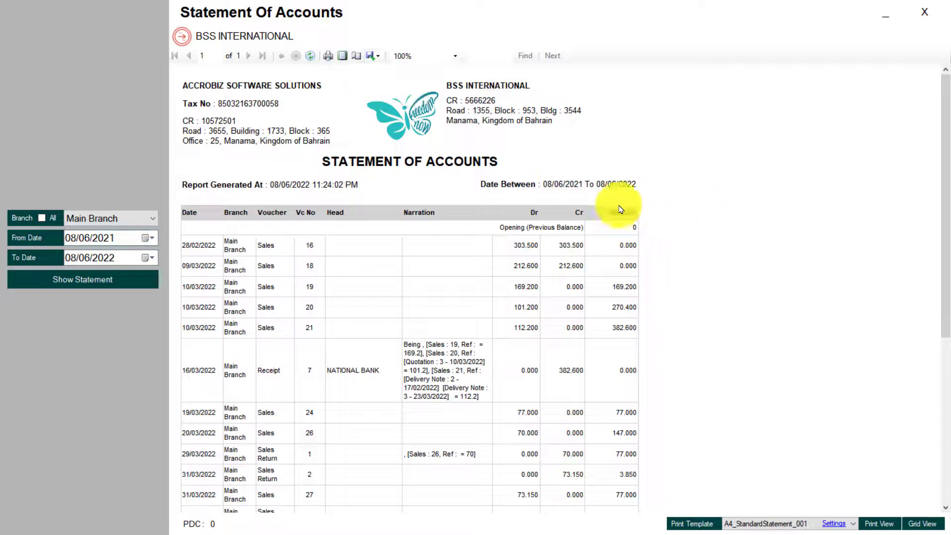
left_click_drag(947, 176, 936, 371)
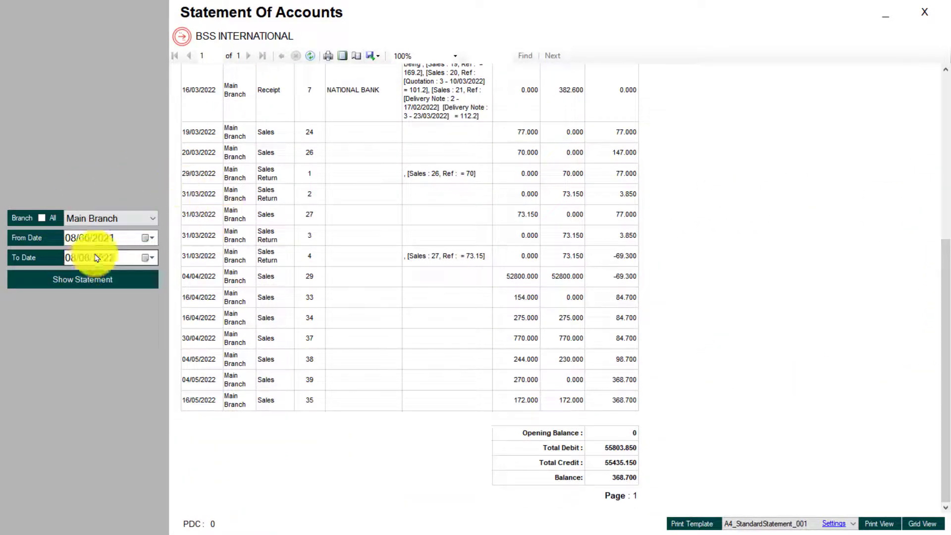
left_click(927, 11)
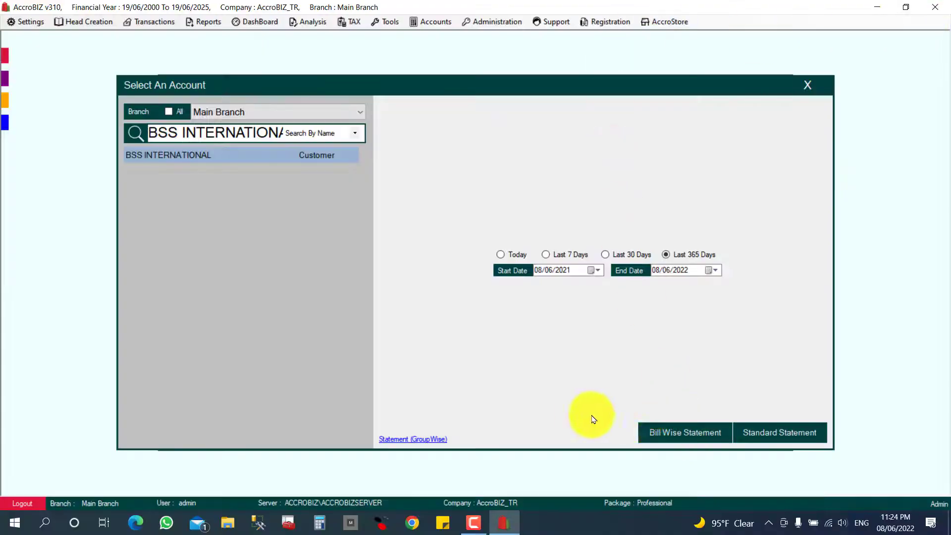
- Generate BSS INTERNATIONAL's bill-wise statement, then regenerate it including all vouchers
left_click(671, 438)
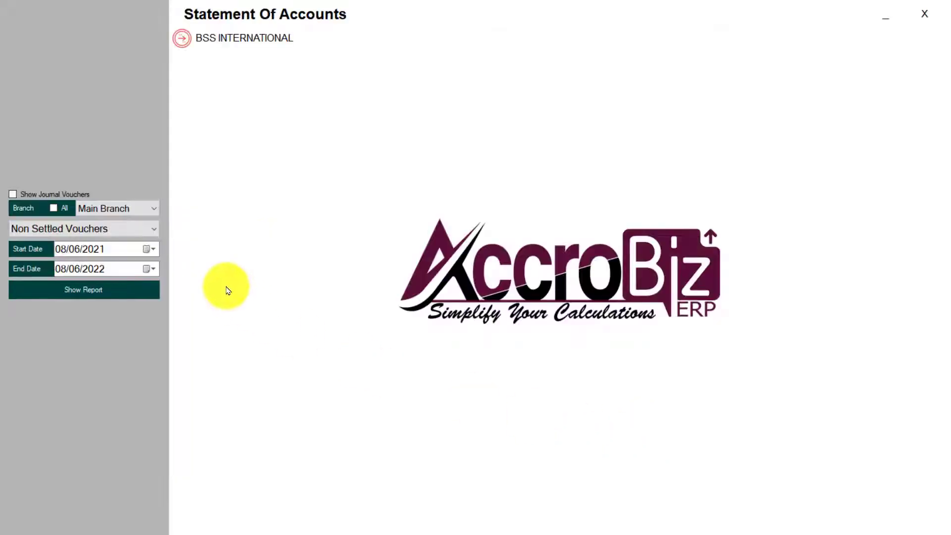
left_click(159, 291)
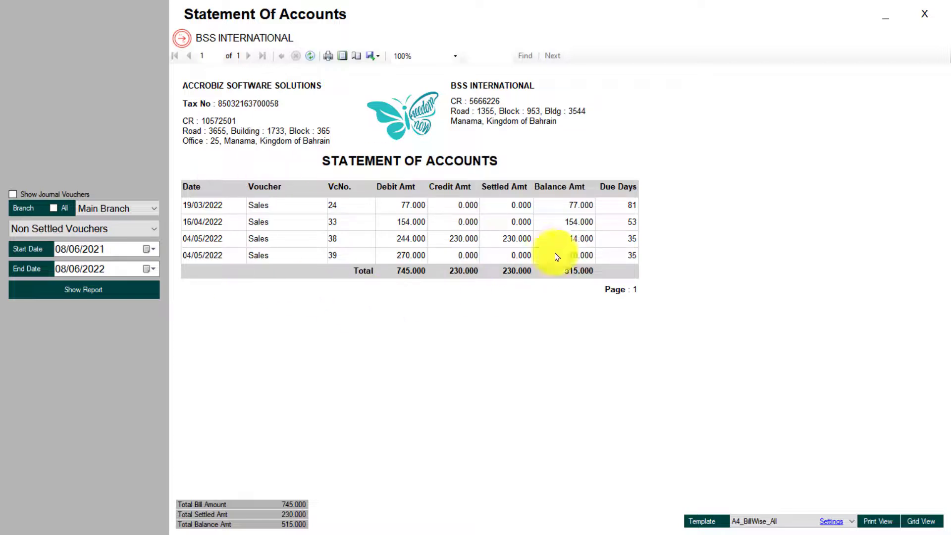
left_click(105, 238)
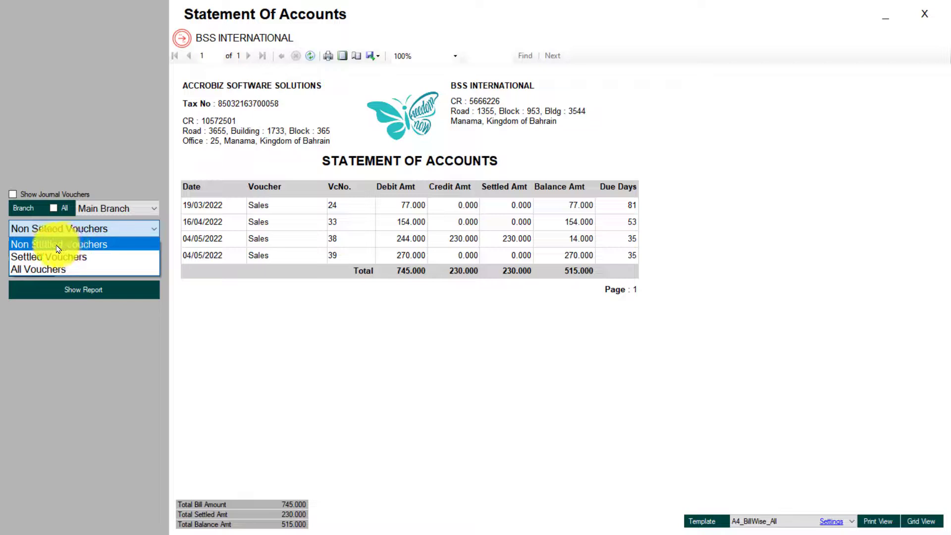
left_click(48, 273)
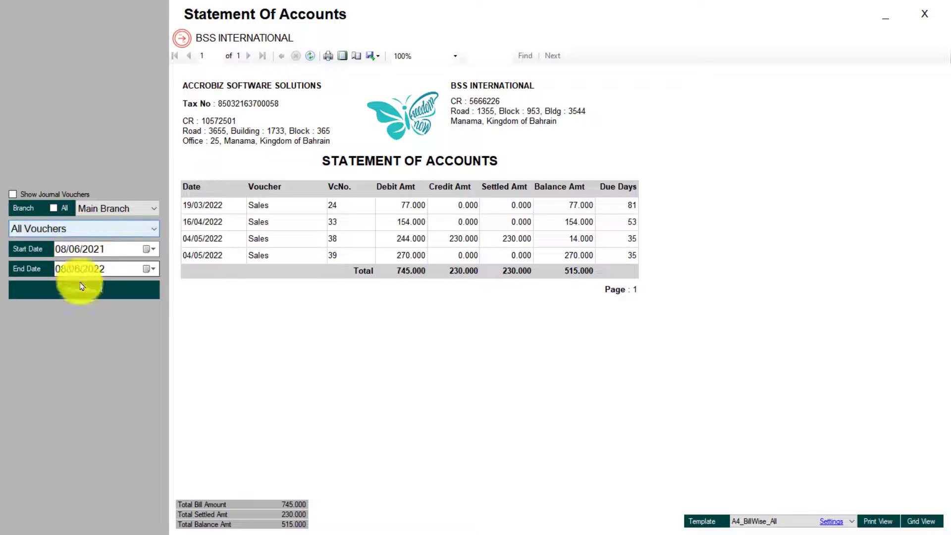
left_click(84, 291)
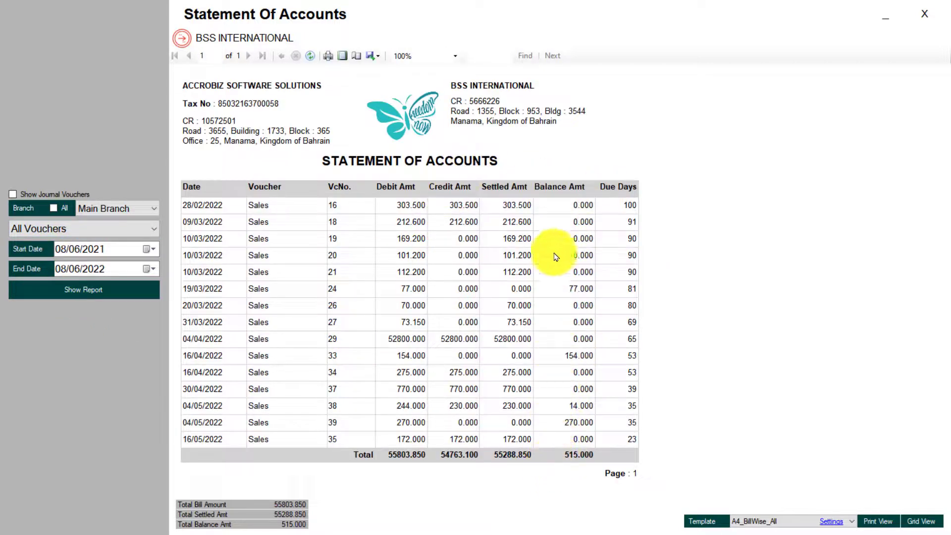
- Regenerate the bill-wise report for settled vouchers, then for non-settled vouchers only
left_click(64, 230)
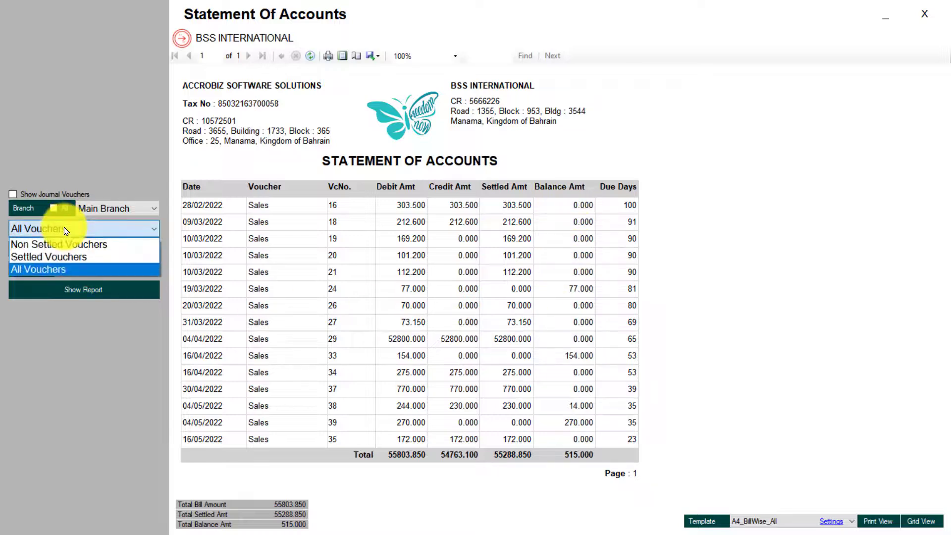
left_click(67, 257)
left_click(68, 292)
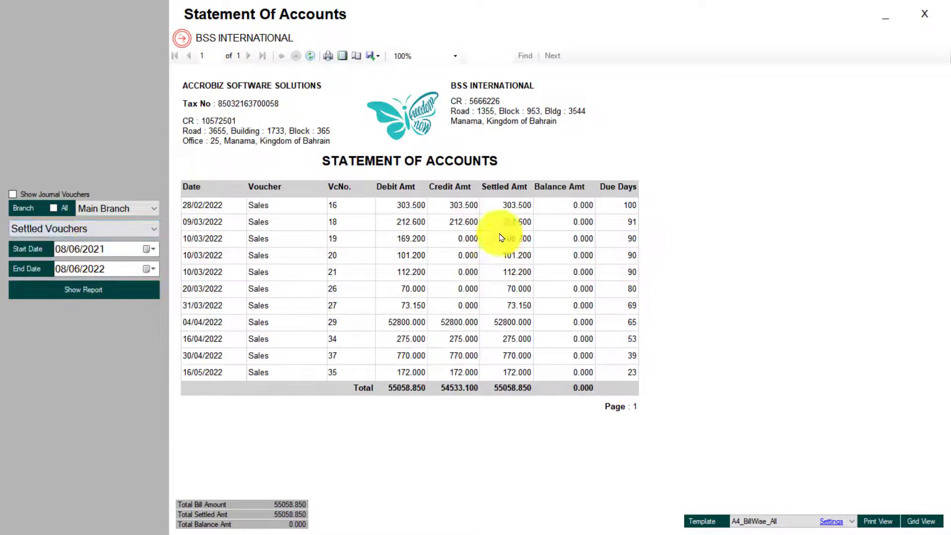
left_click(81, 231)
left_click(77, 246)
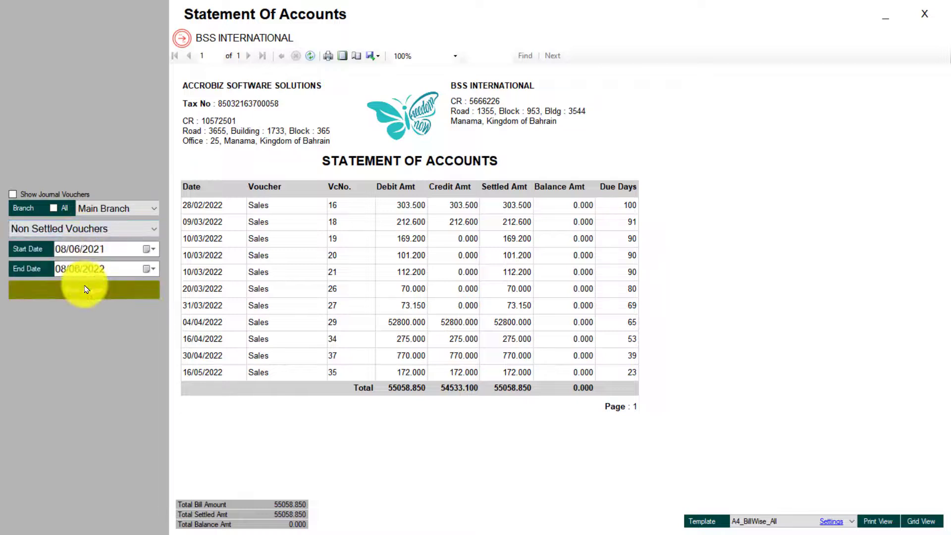
left_click(82, 290)
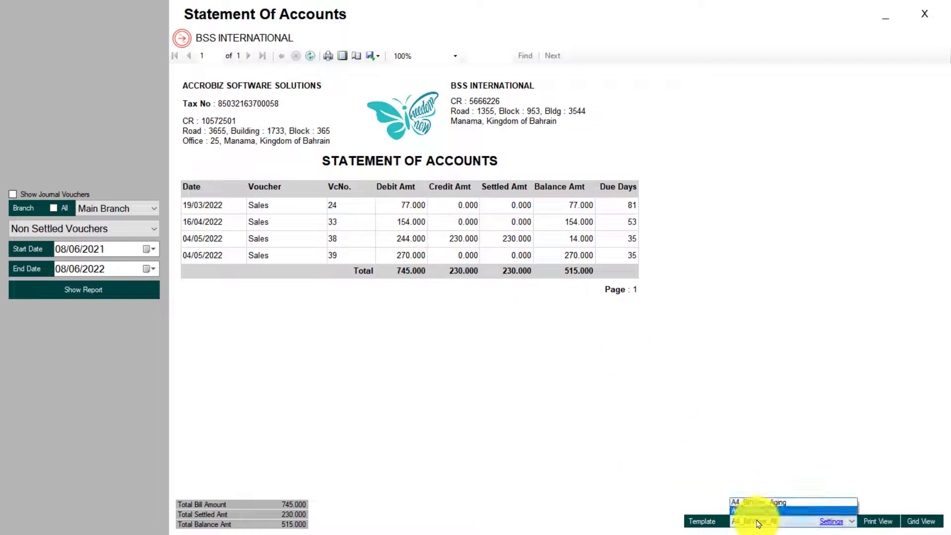
- View the unsettled bills in the A4_BillWise_Aging layout, then close the statement
left_click(780, 503)
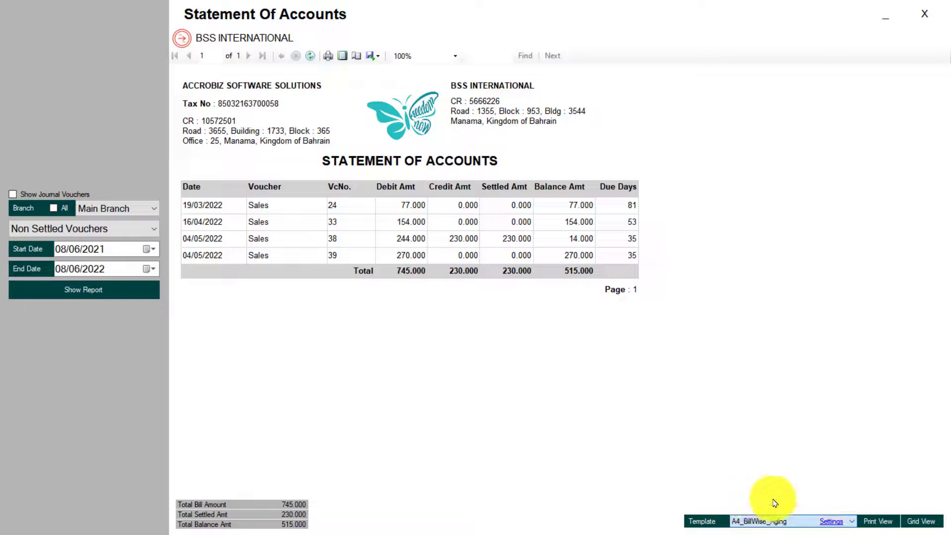
left_click(879, 520)
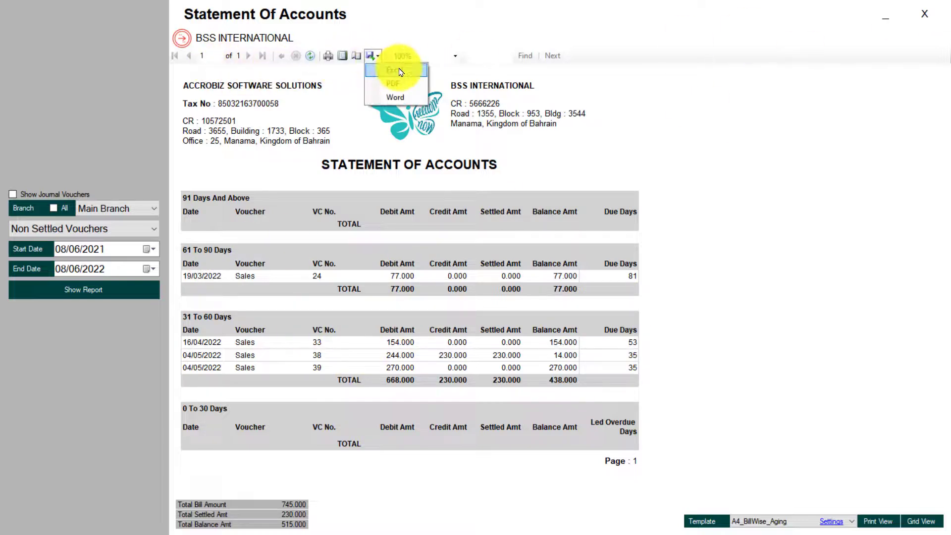
left_click(728, 203)
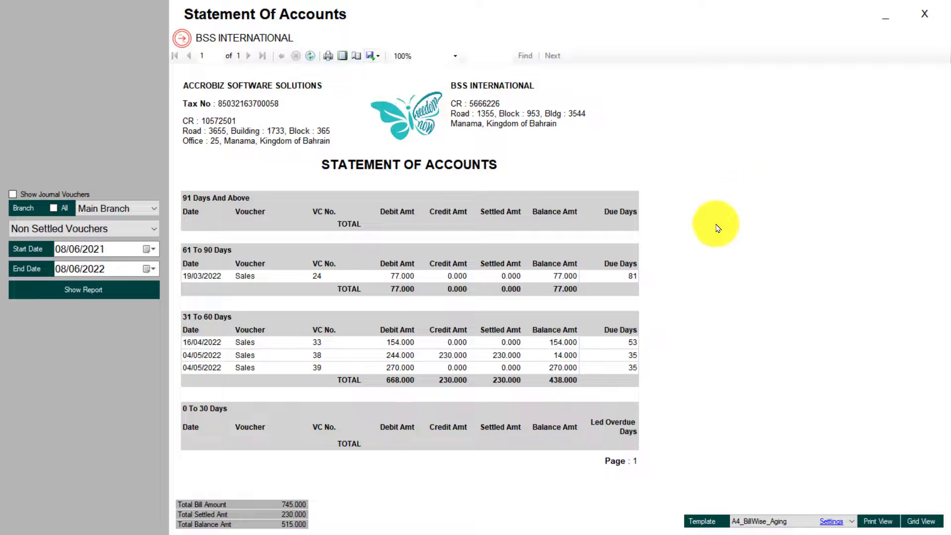
left_click(924, 13)
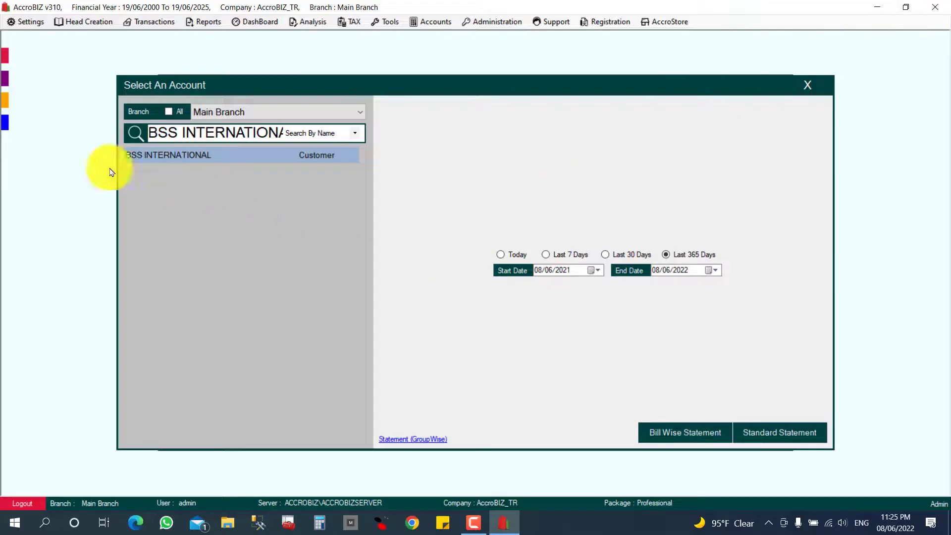
- Attach SampleExcelForItemImport - Copy.xlsx to BSS INTERNATIONAL's documents
left_click(805, 94)
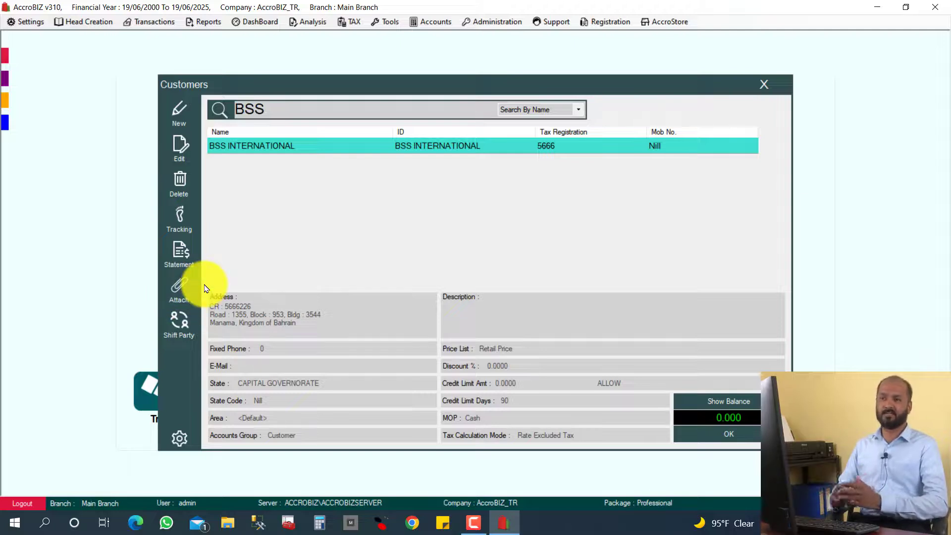
left_click(182, 299)
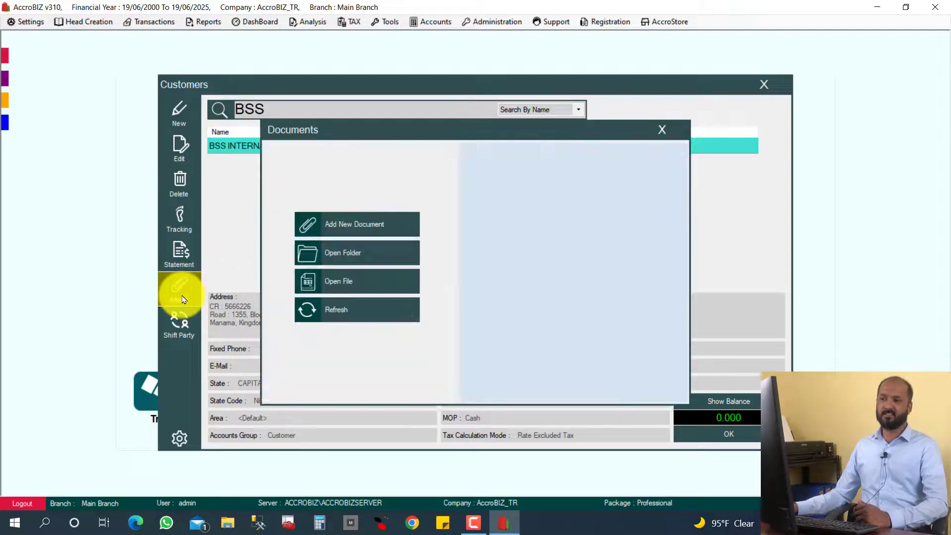
left_click(369, 239)
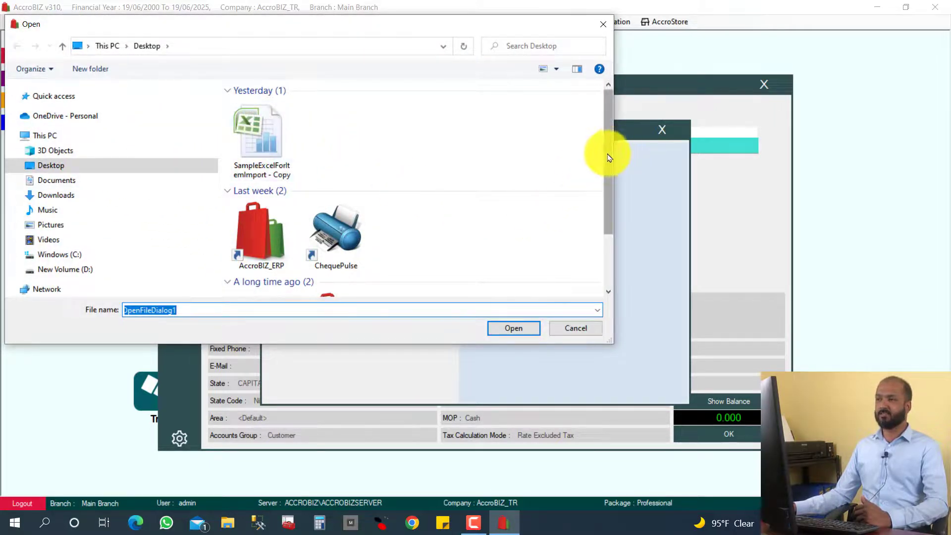
left_click_drag(609, 157, 601, 119)
left_click(254, 141)
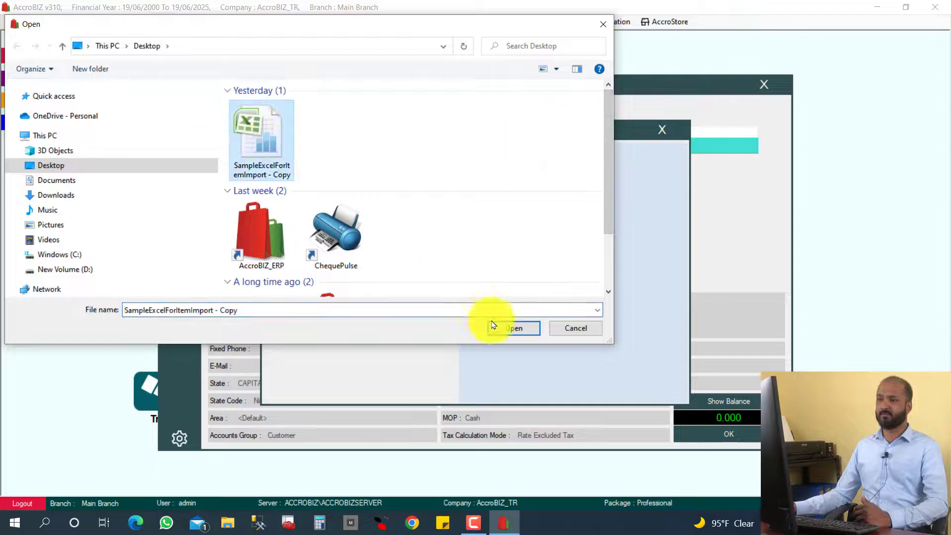
left_click(510, 328)
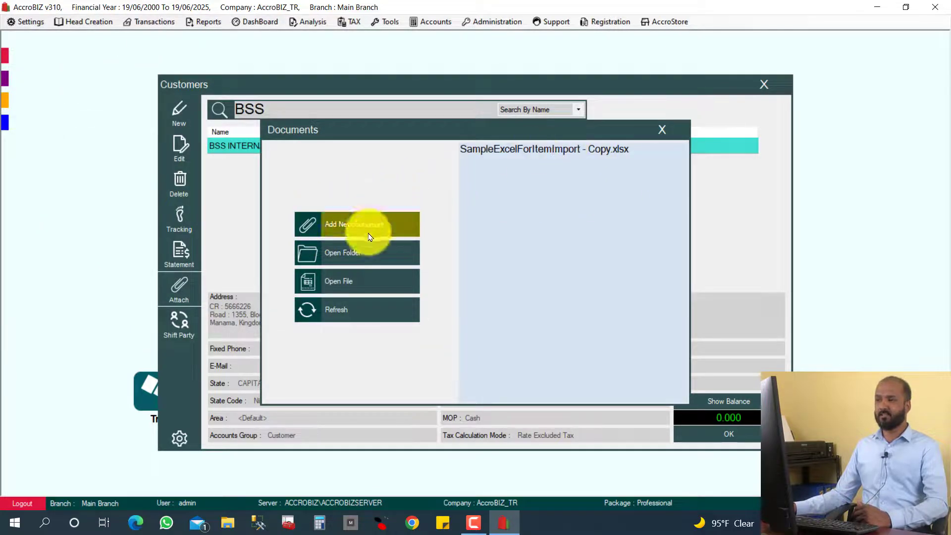
- Attach Items.jpg from DATAS > abz, then close the documents list
left_click(345, 232)
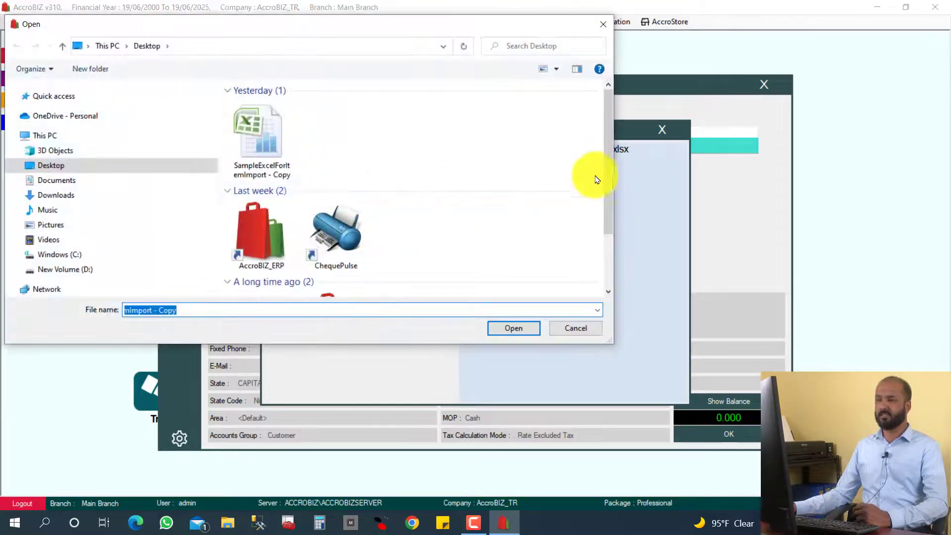
left_click_drag(611, 197, 605, 270)
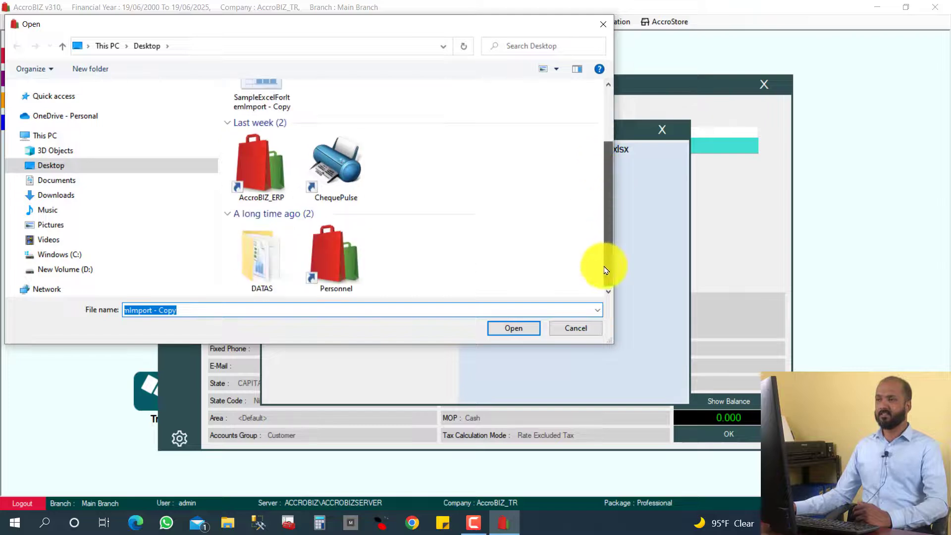
double_click(277, 253)
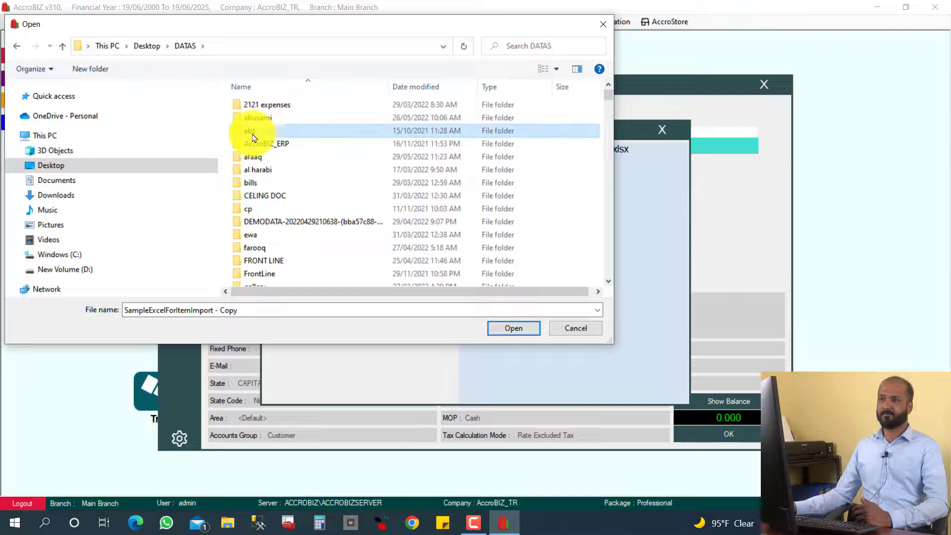
double_click(248, 130)
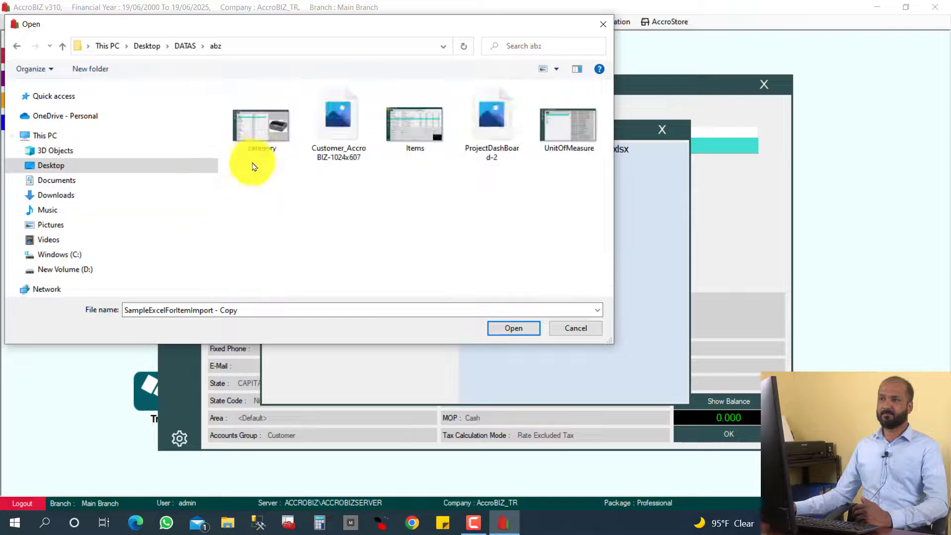
left_click(405, 125)
left_click(515, 329)
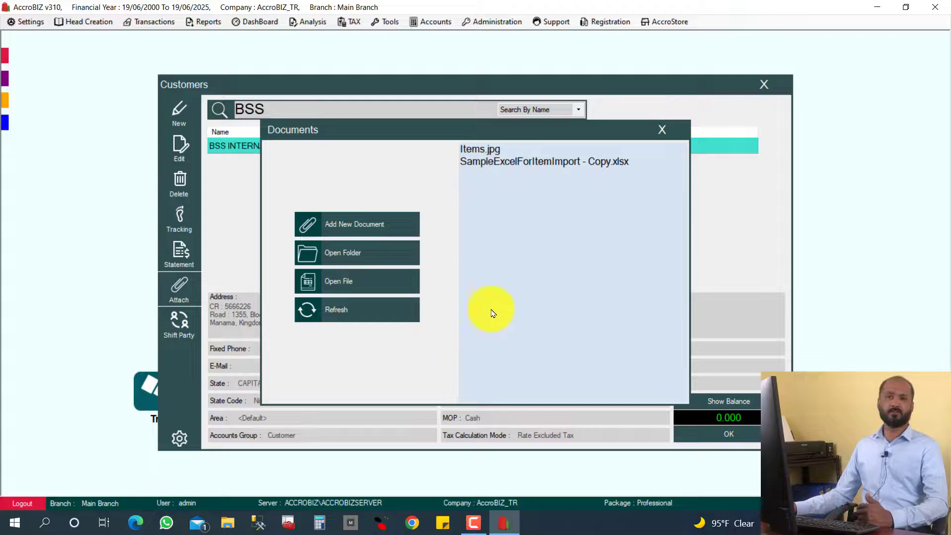
left_click(661, 132)
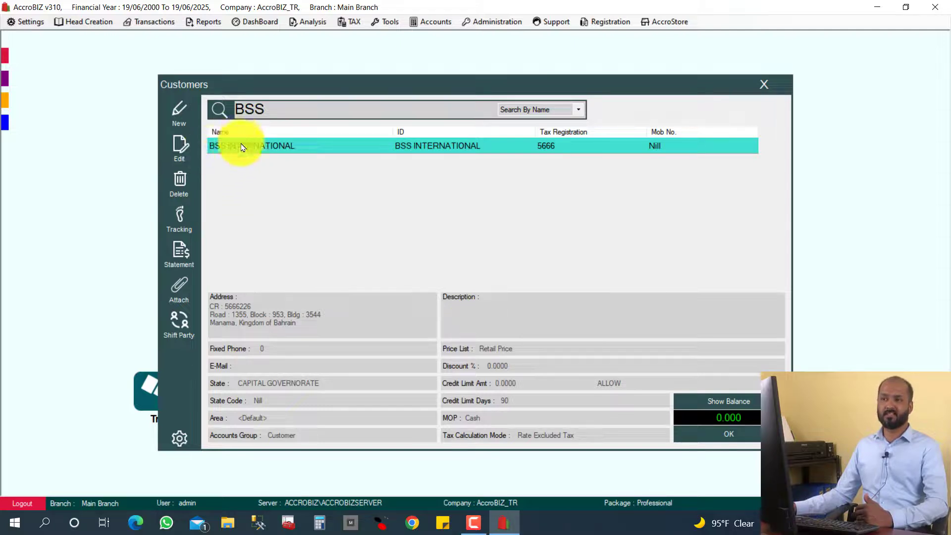
- Open the attached SampleExcelForItemImport - Copy.xlsx in Excel, then close Excel and the Documents list
left_click(179, 292)
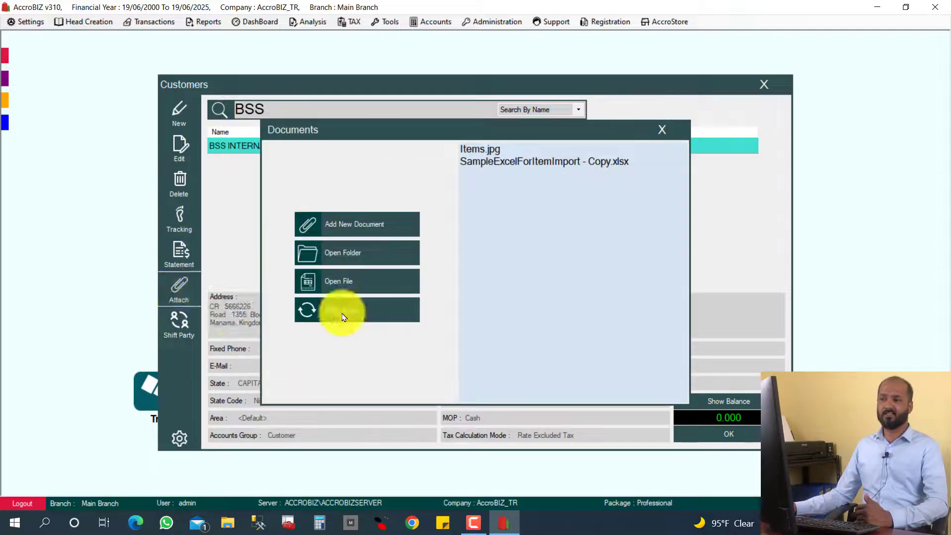
left_click(485, 150)
left_click(484, 162)
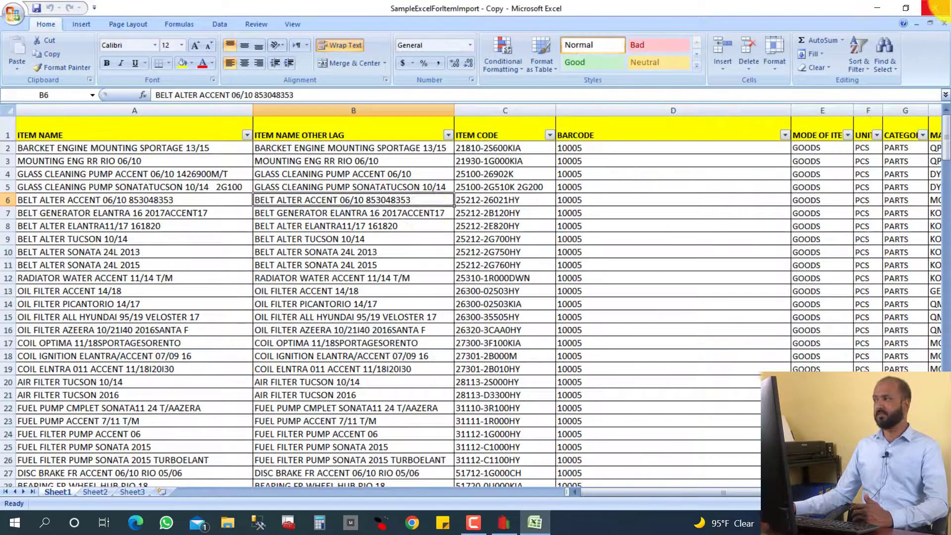
left_click(940, 5)
left_click(649, 131)
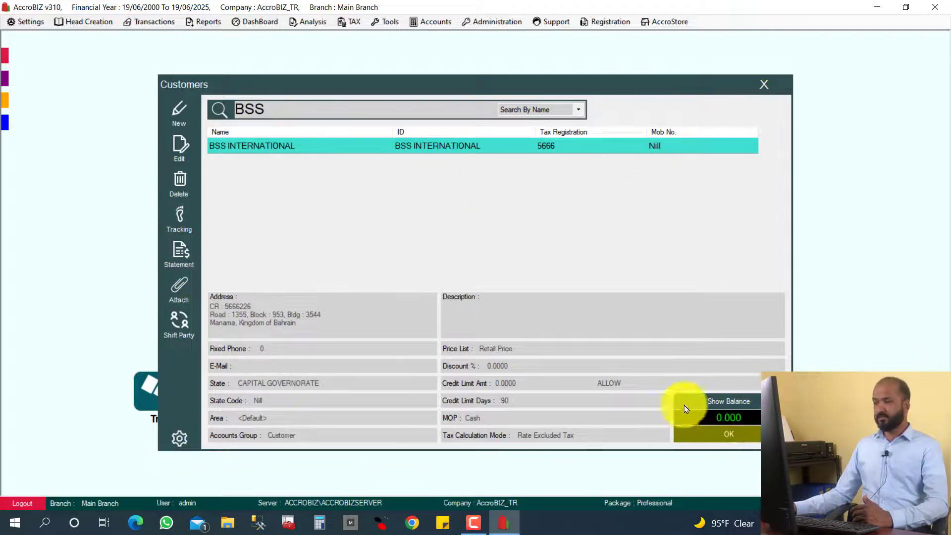
- Show the 368.700 balance, then discard a trial new customer with a test name and manually typed ID
left_click(703, 403)
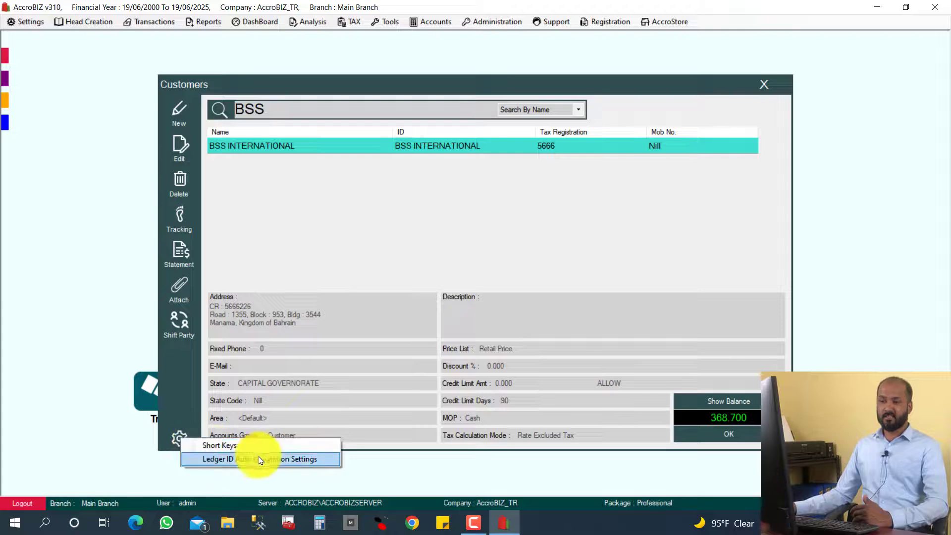
left_click(318, 461)
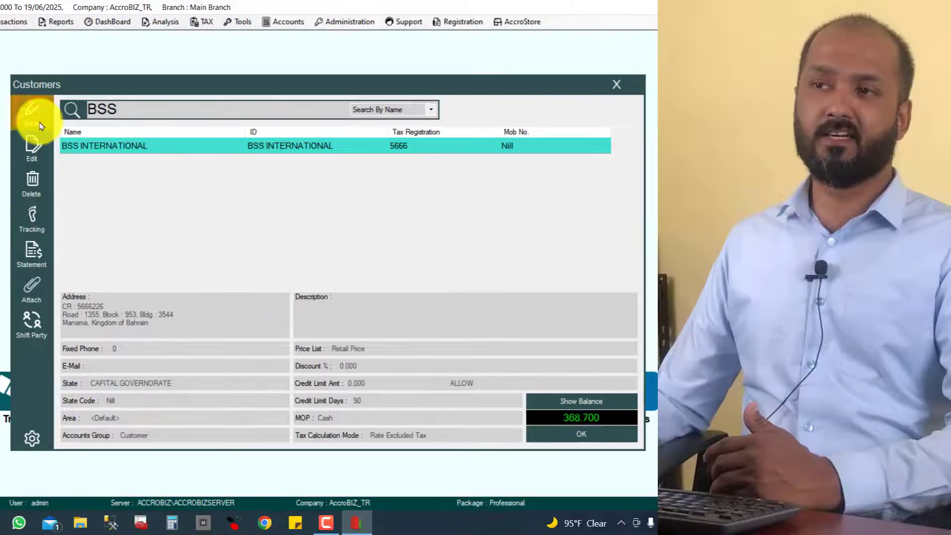
left_click(179, 114)
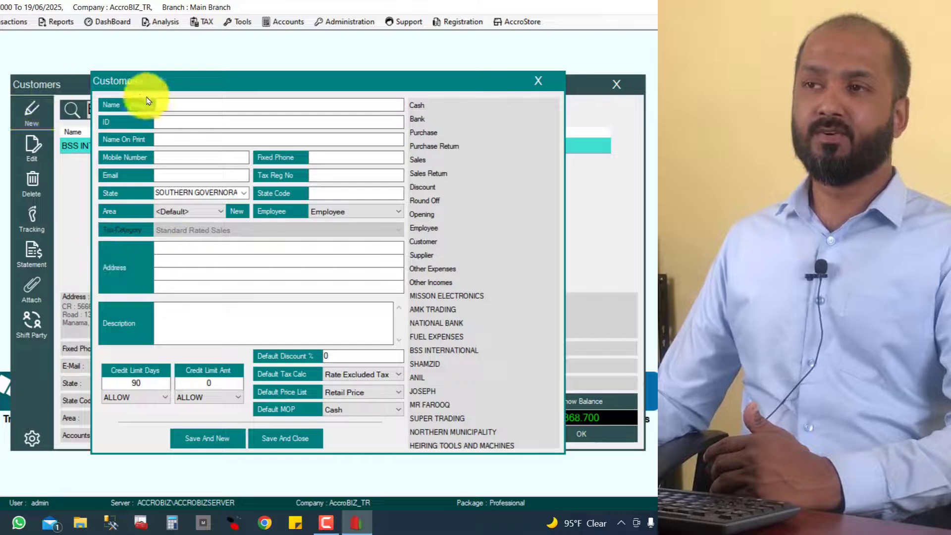
type("DGDGDFG")
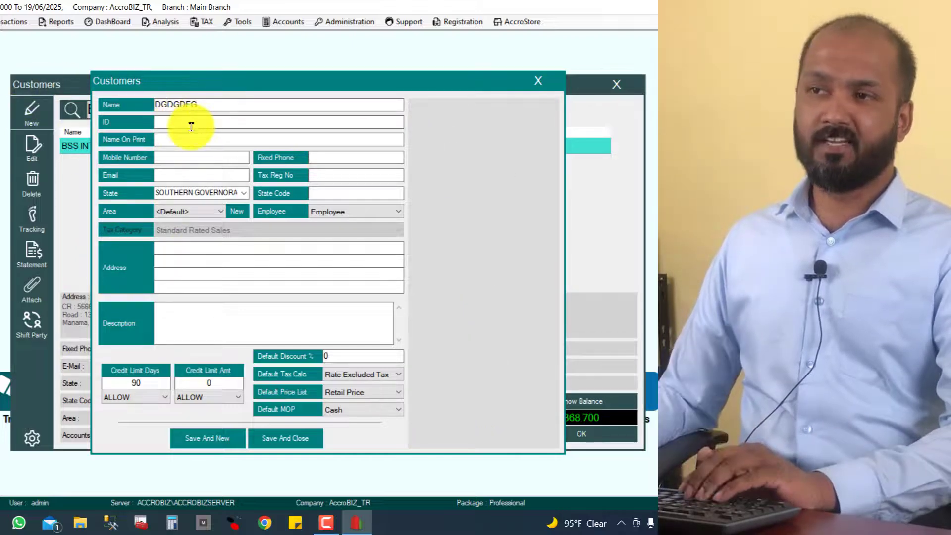
key("Tab")
type("54")
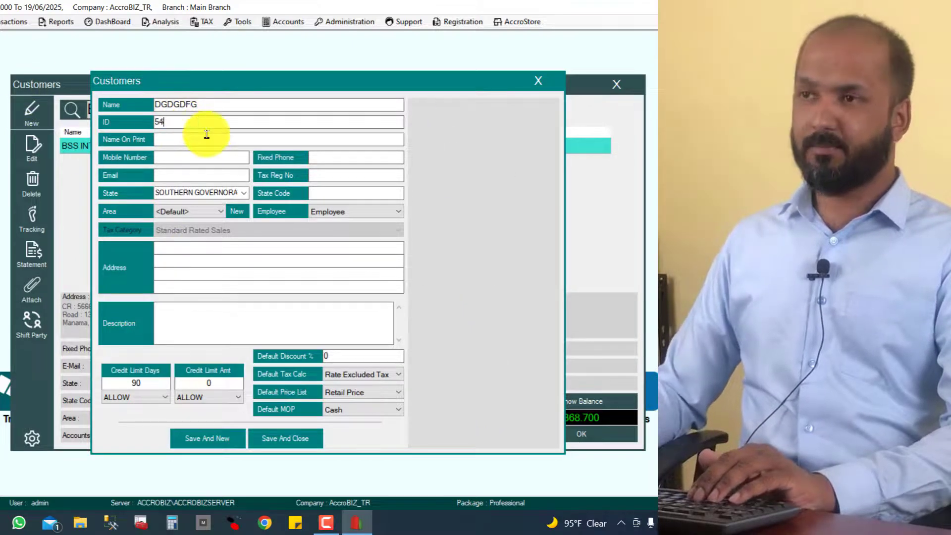
type("545454")
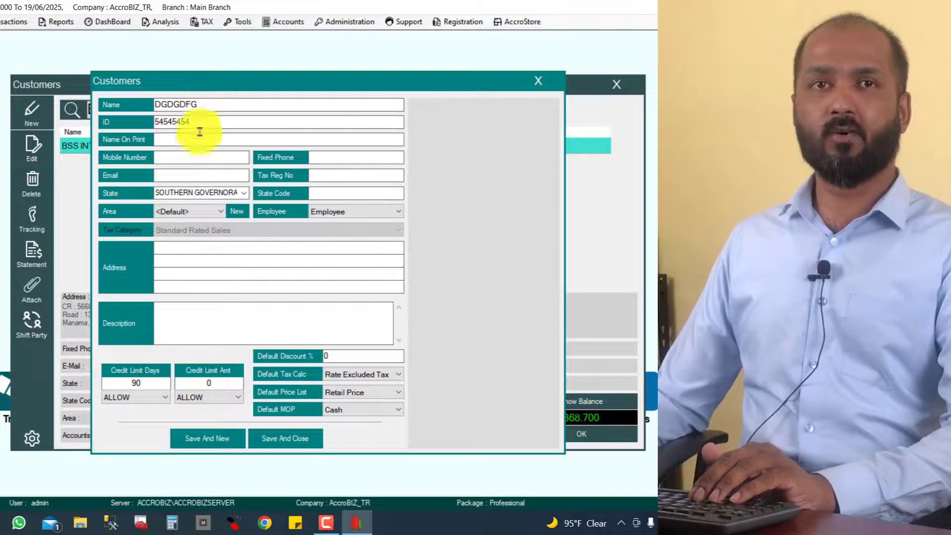
left_click(538, 81)
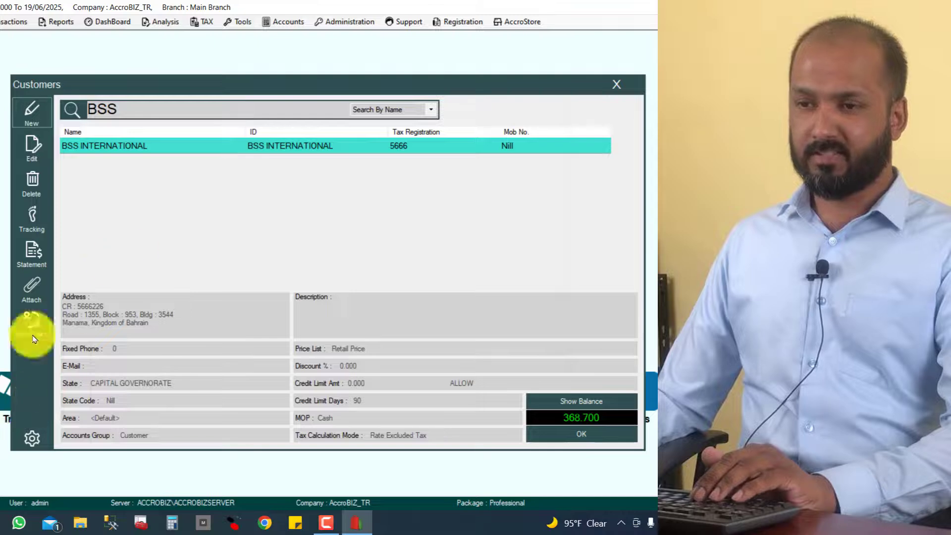
- Enable ledger ID auto-generation with prefix LD- and starting serial 5000, save, and close Customers
left_click(33, 439)
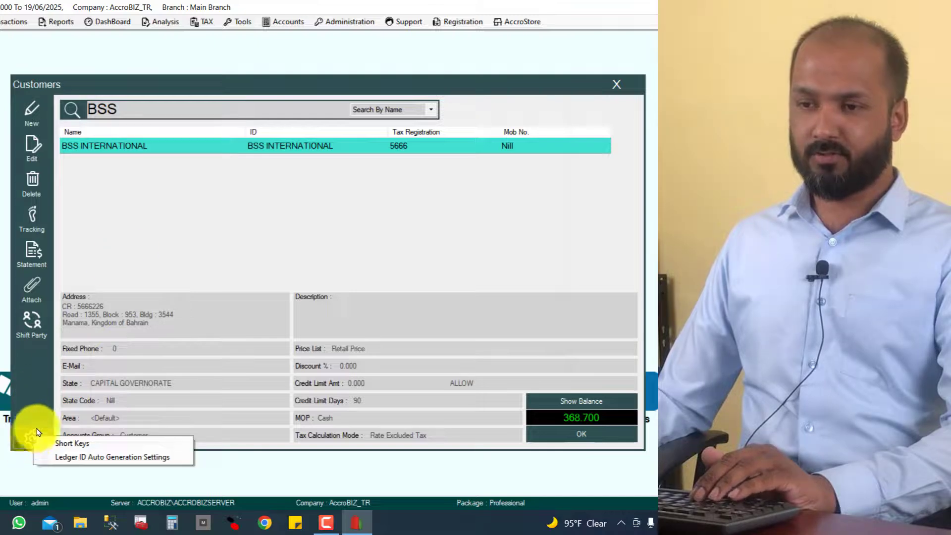
left_click(85, 456)
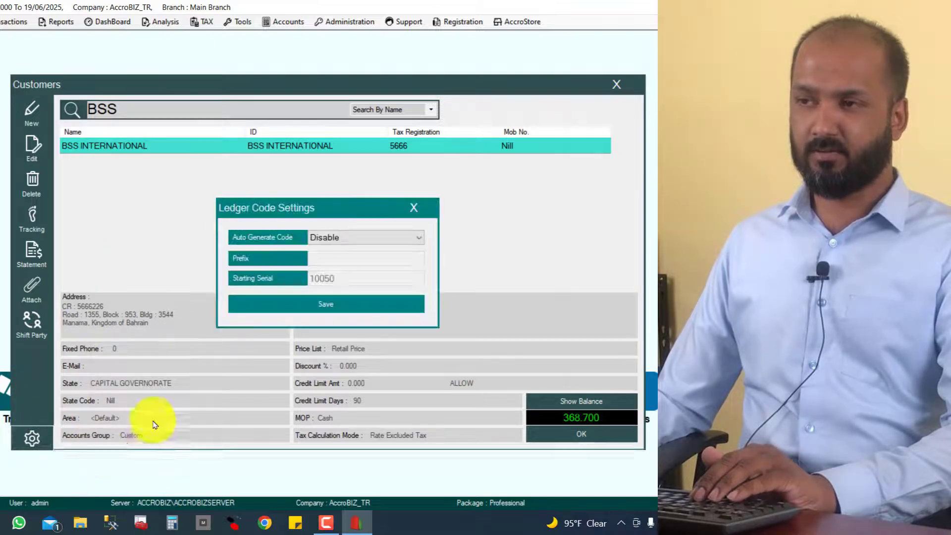
left_click(345, 237)
left_click(329, 262)
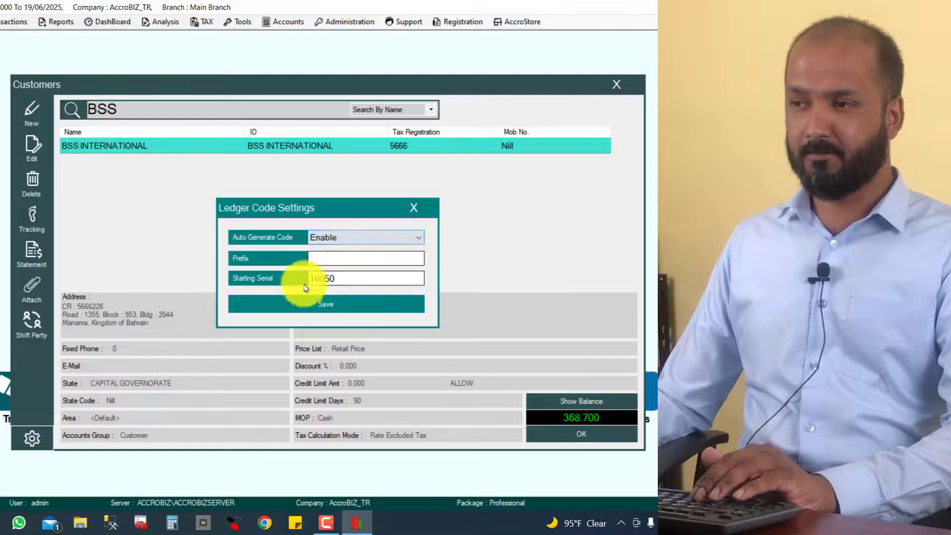
left_click(329, 260)
type("LD-")
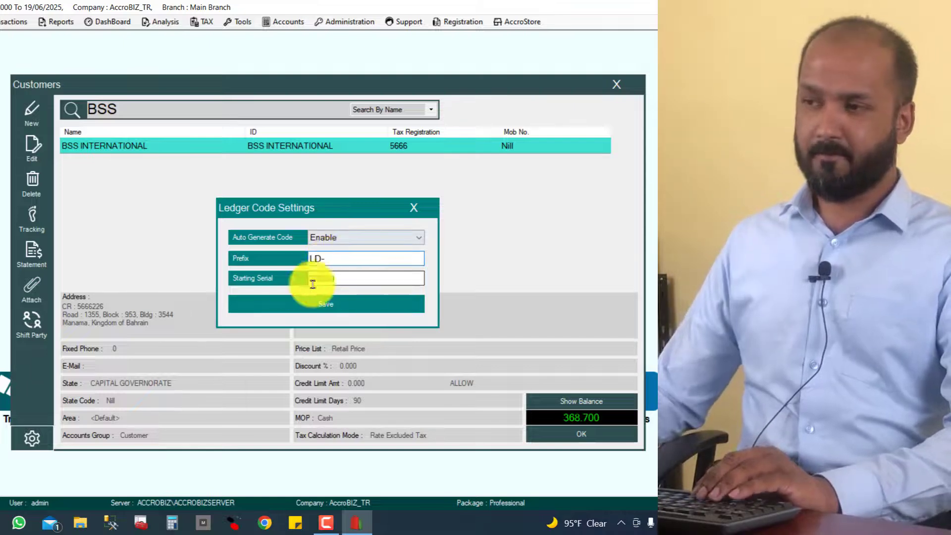
left_click_drag(346, 281, 315, 280)
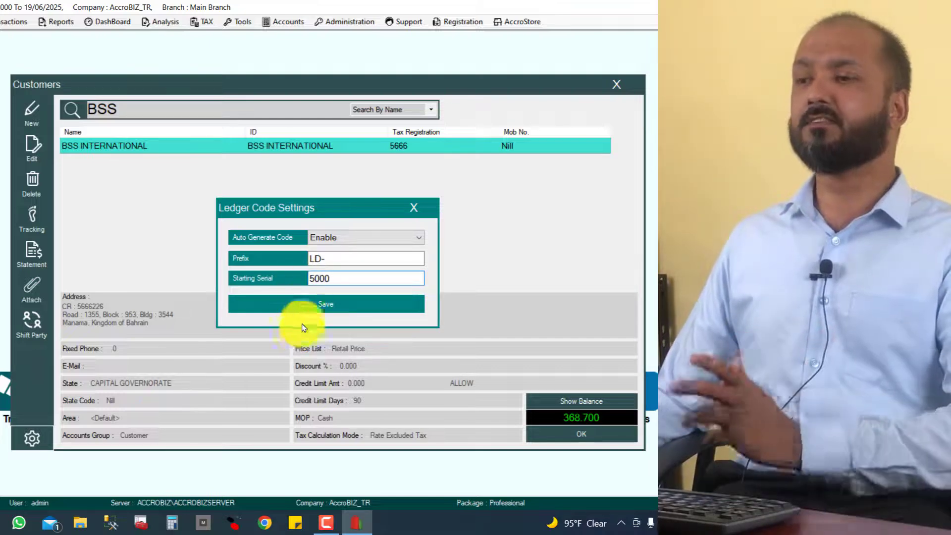
left_click(313, 307)
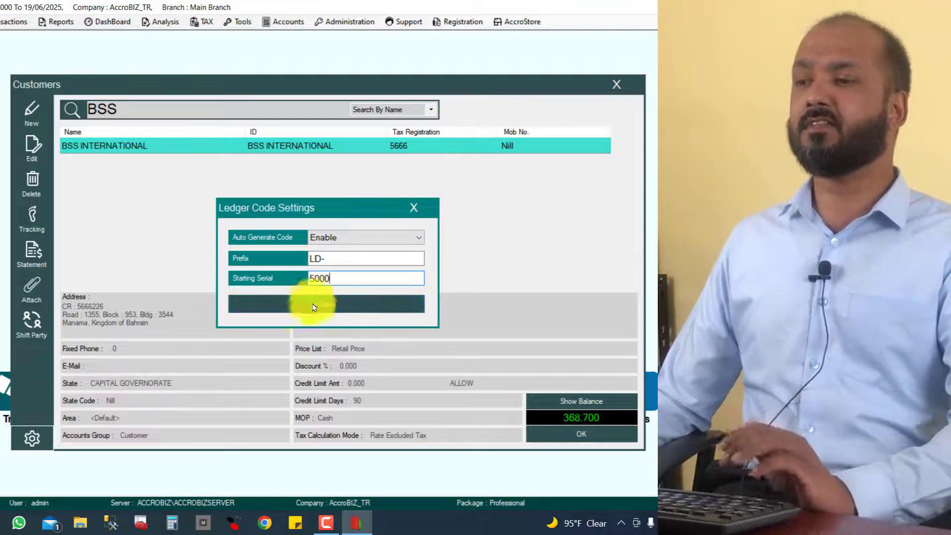
left_click(337, 309)
left_click(616, 84)
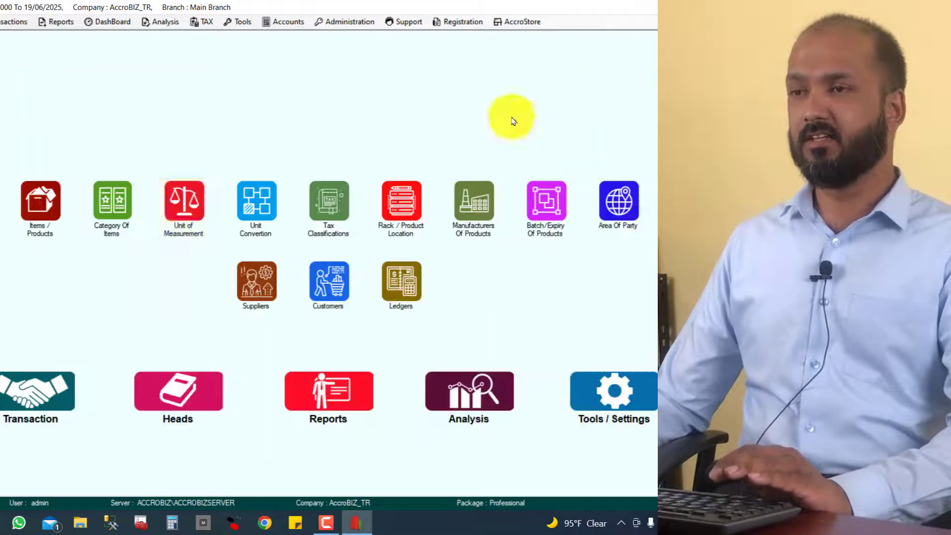
- Start a test customer from Heads > Customers, confirm the ID LD-5001, then close both screens
left_click(171, 407)
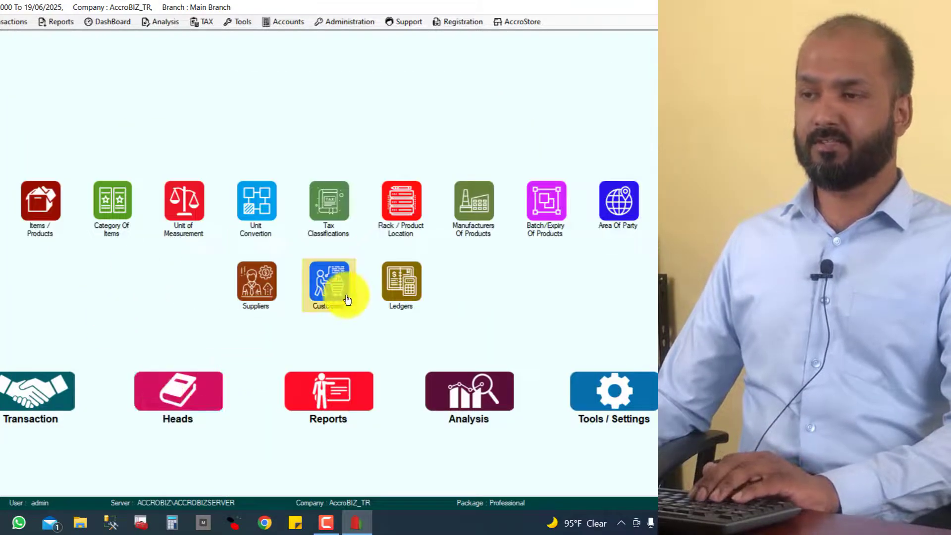
left_click(329, 281)
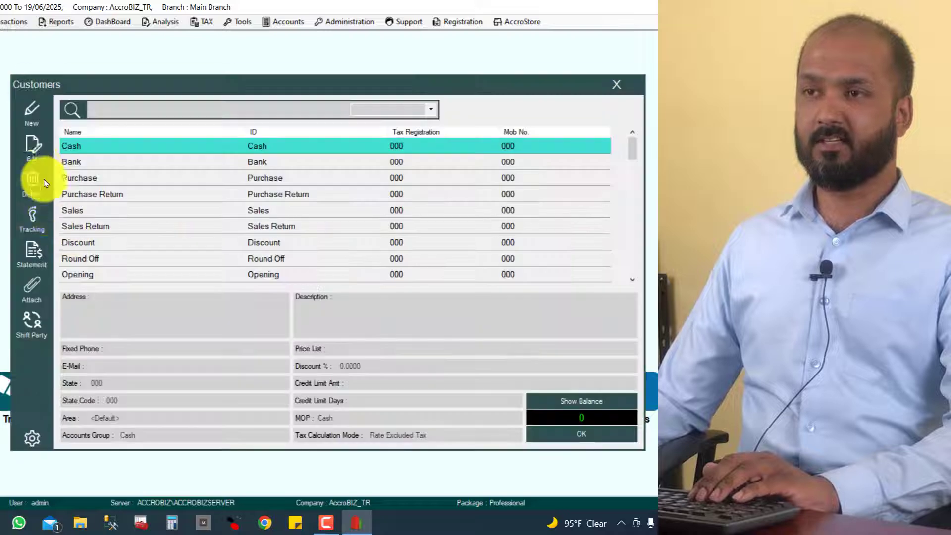
left_click(43, 125)
left_click(195, 106)
type("SDFSDFSDFSDFSDFSDF")
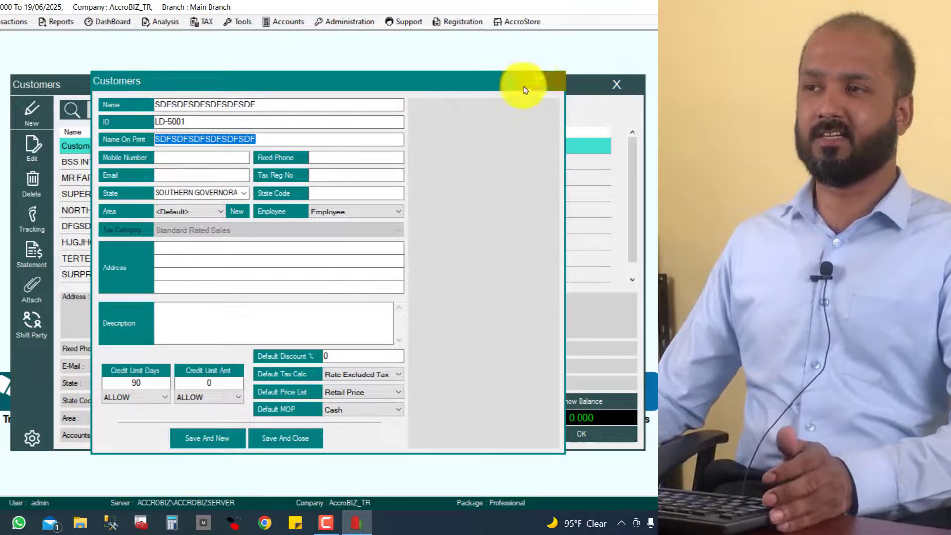
left_click(538, 81)
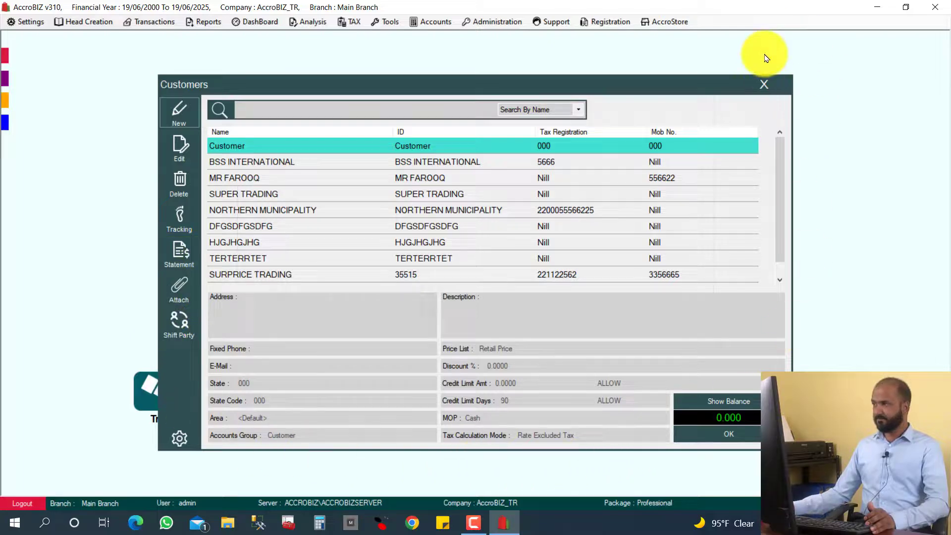
left_click(765, 85)
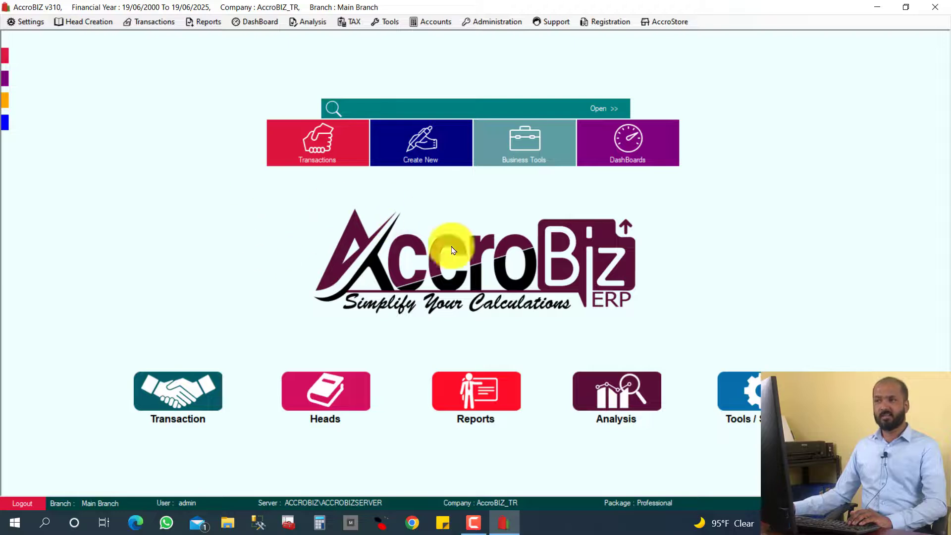
left_click(428, 147)
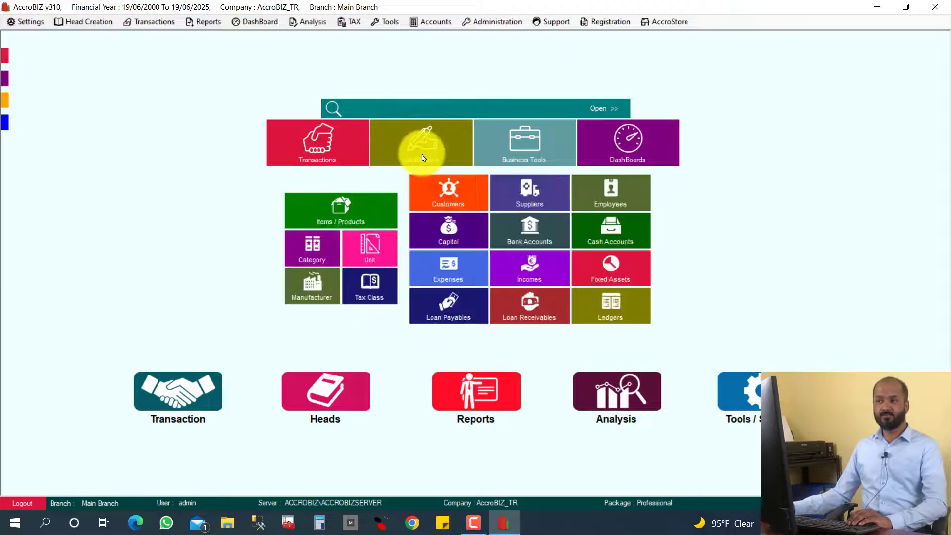
left_click(438, 203)
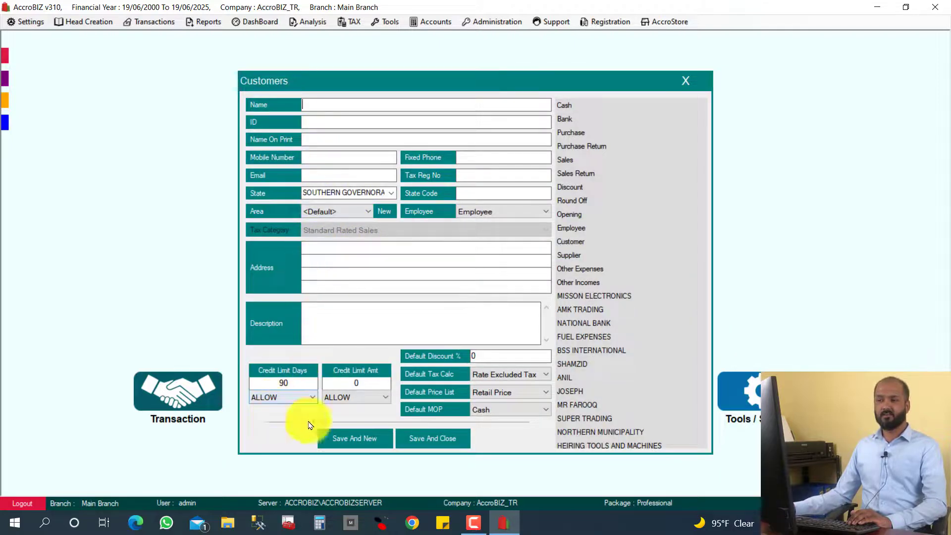
left_click(687, 80)
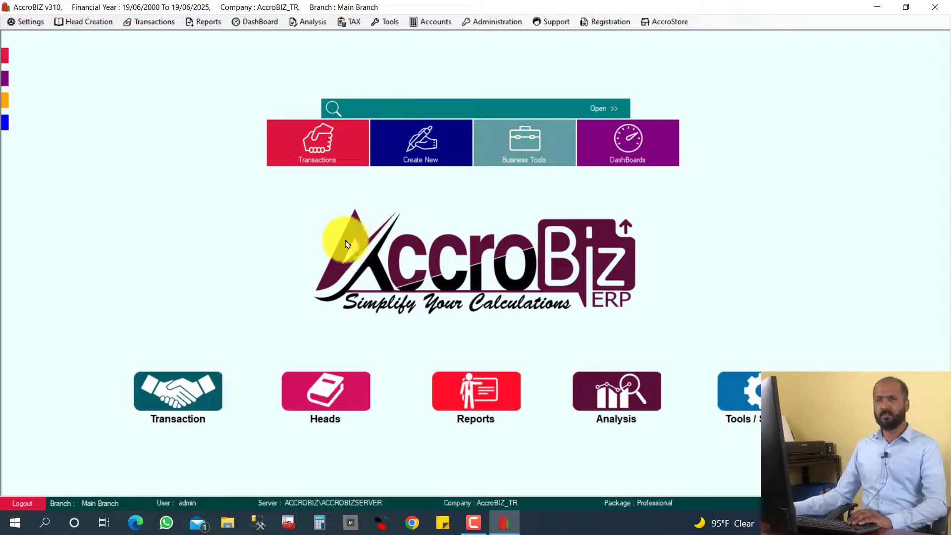
left_click(182, 400)
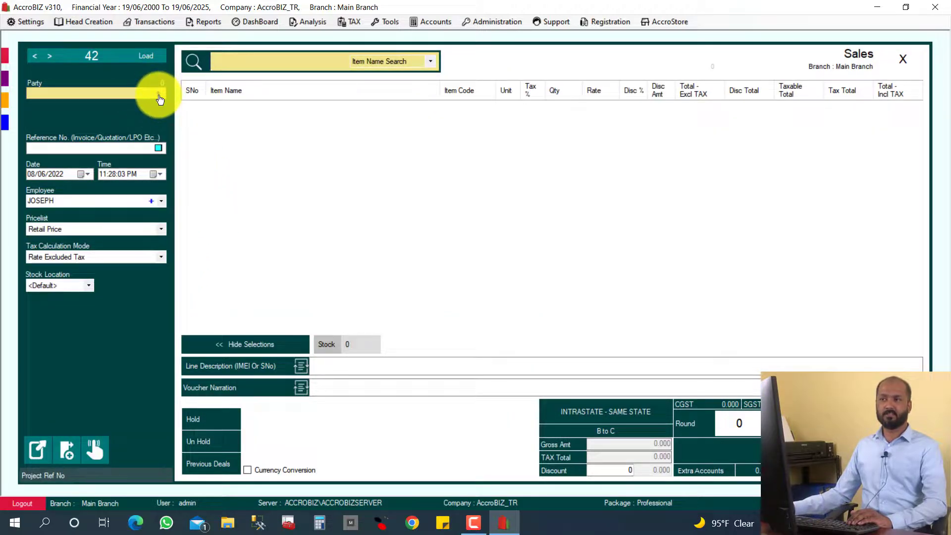
left_click(160, 98)
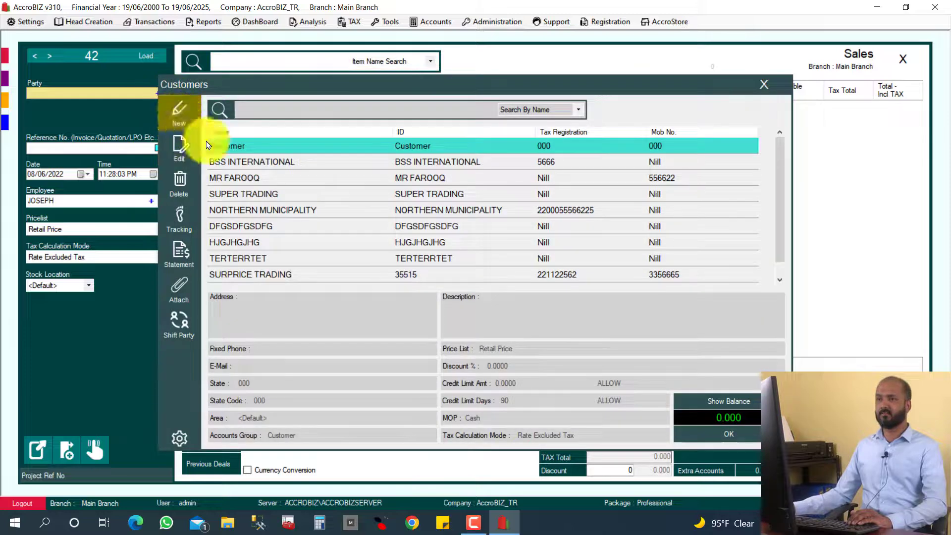
left_click(179, 112)
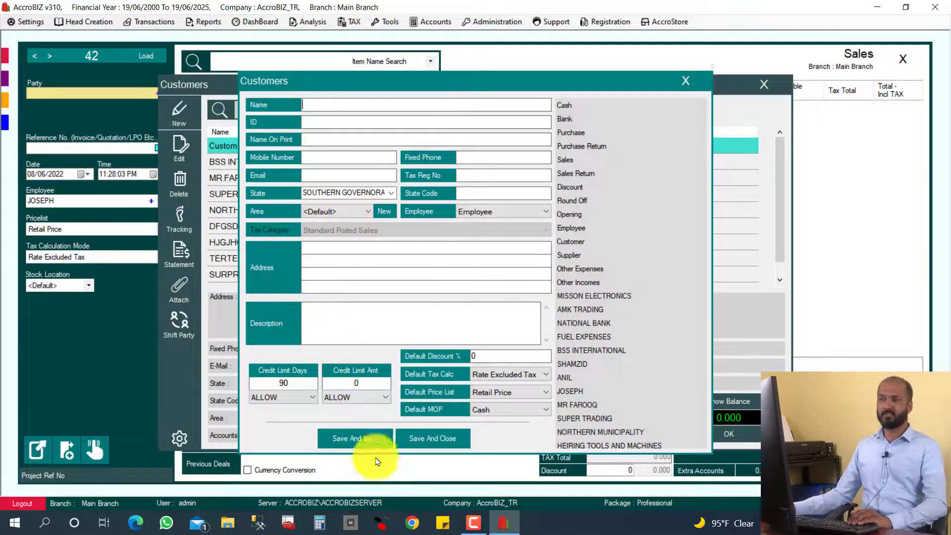
left_click(683, 82)
left_click(765, 85)
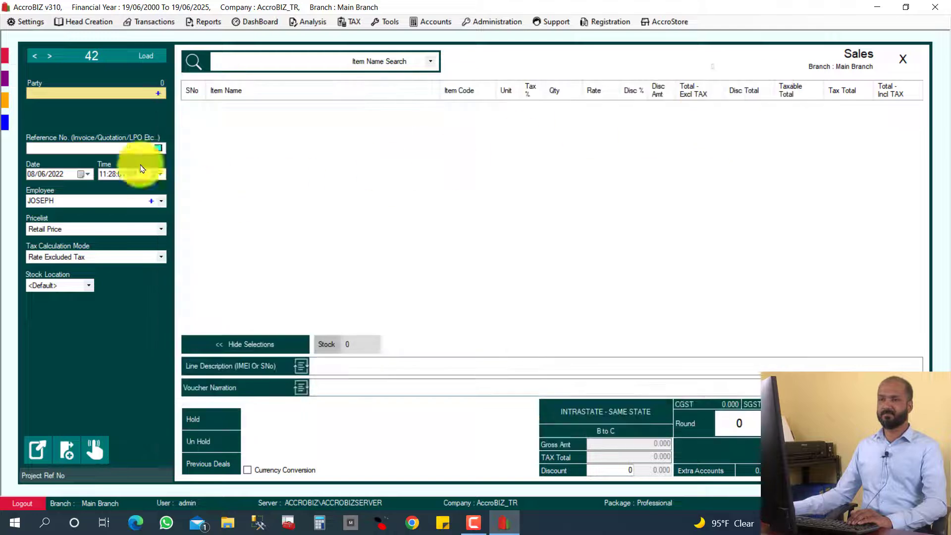
left_click(902, 58)
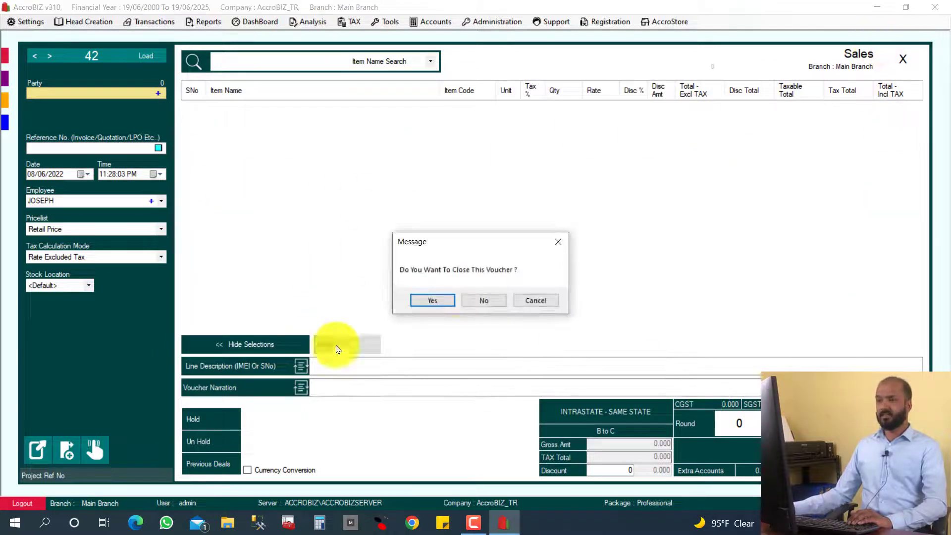
left_click(431, 299)
left_click(203, 281)
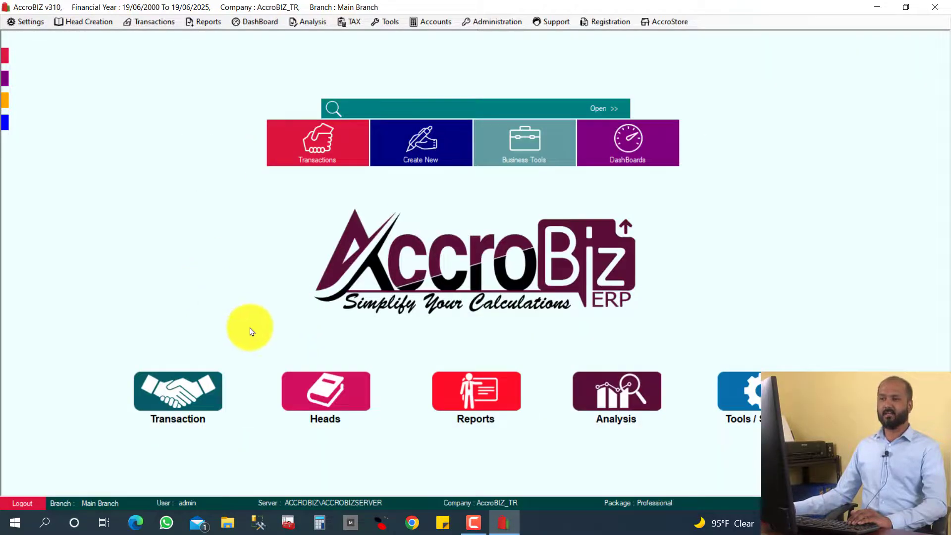